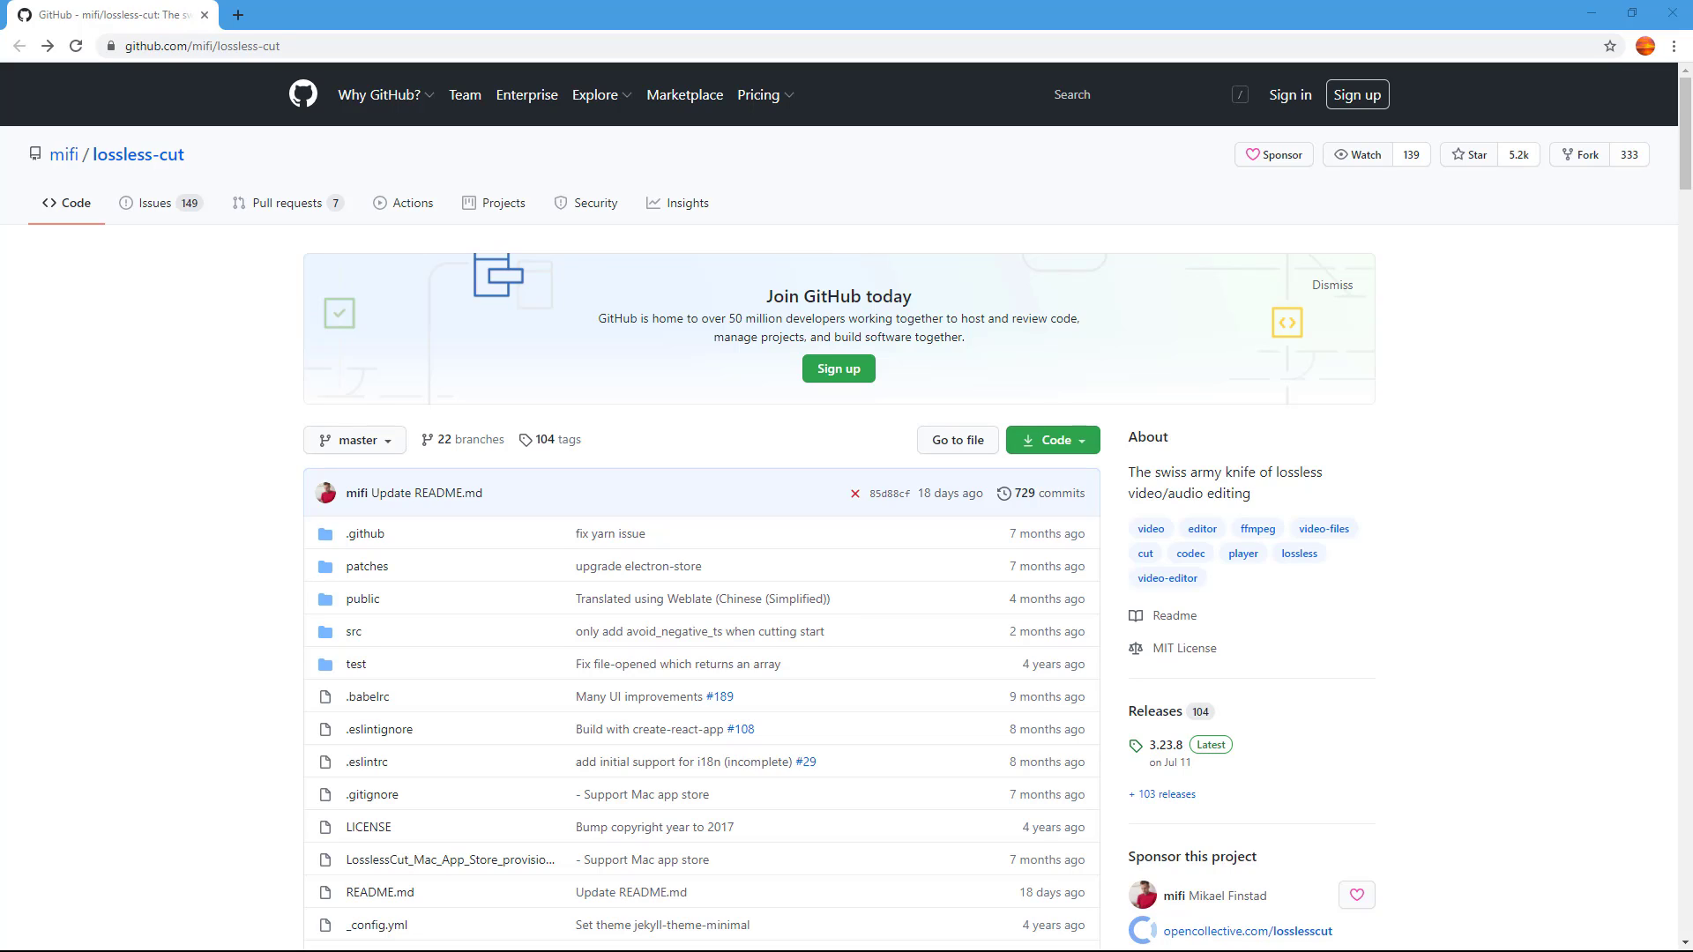
Scroll the LosslessCut README to its download links and download the Windows build LosslessCut-win.exe
mouse_move(352, 119)
scroll(692, 259, "down", 17)
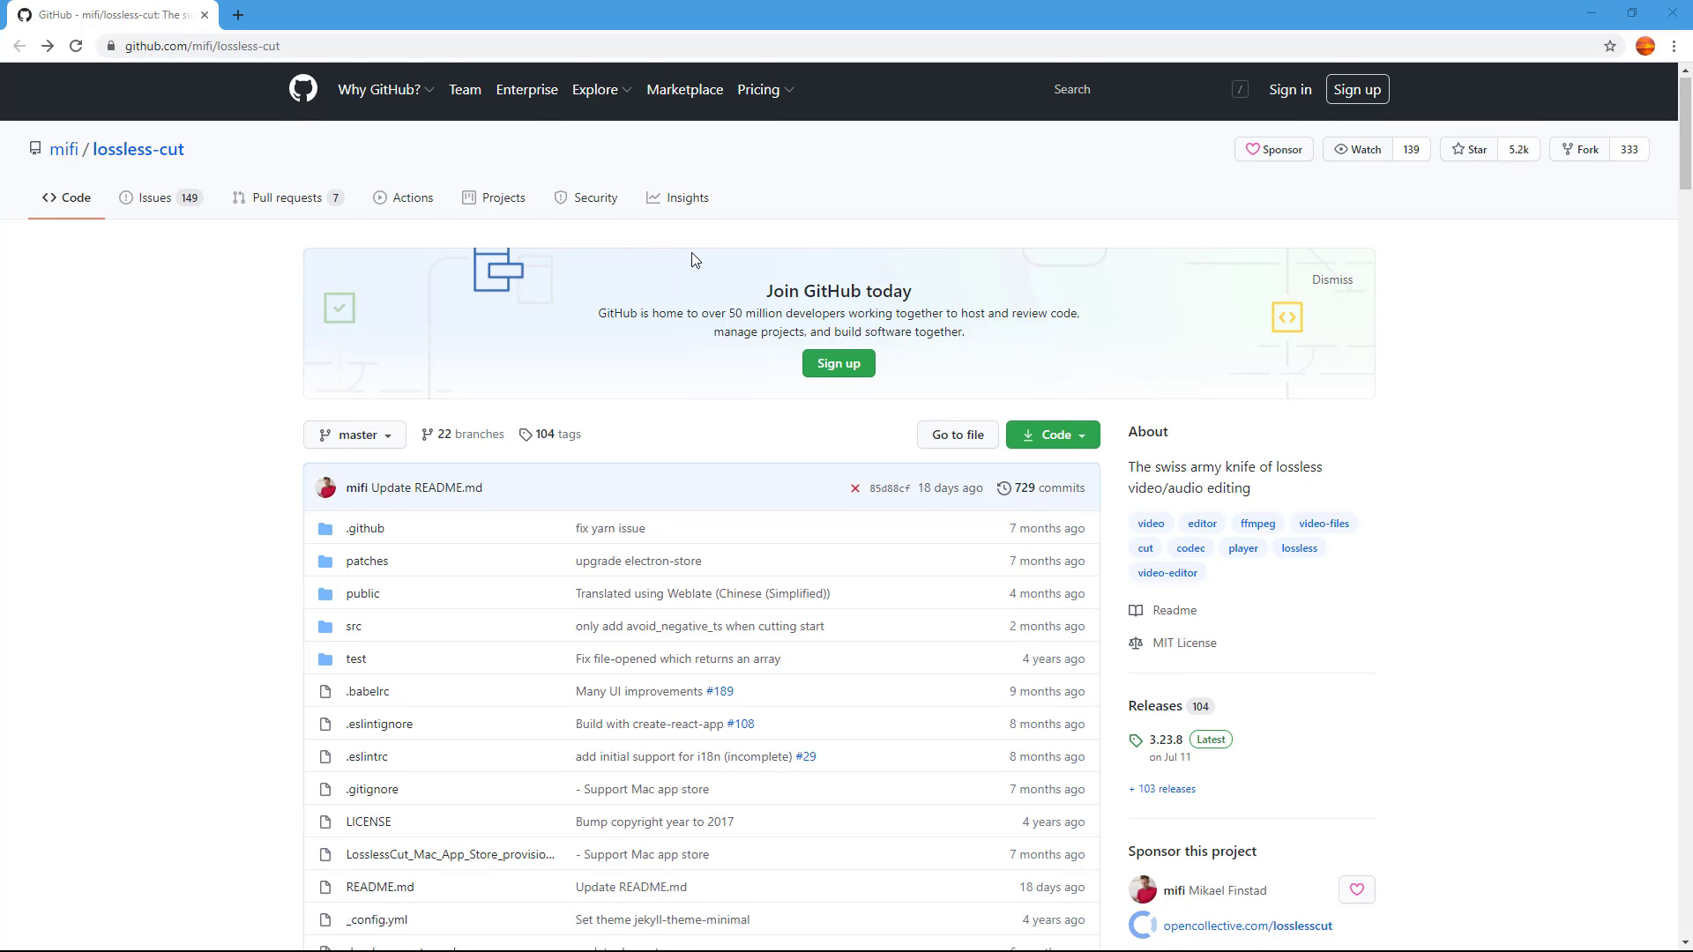
scroll(689, 258, "down", 11)
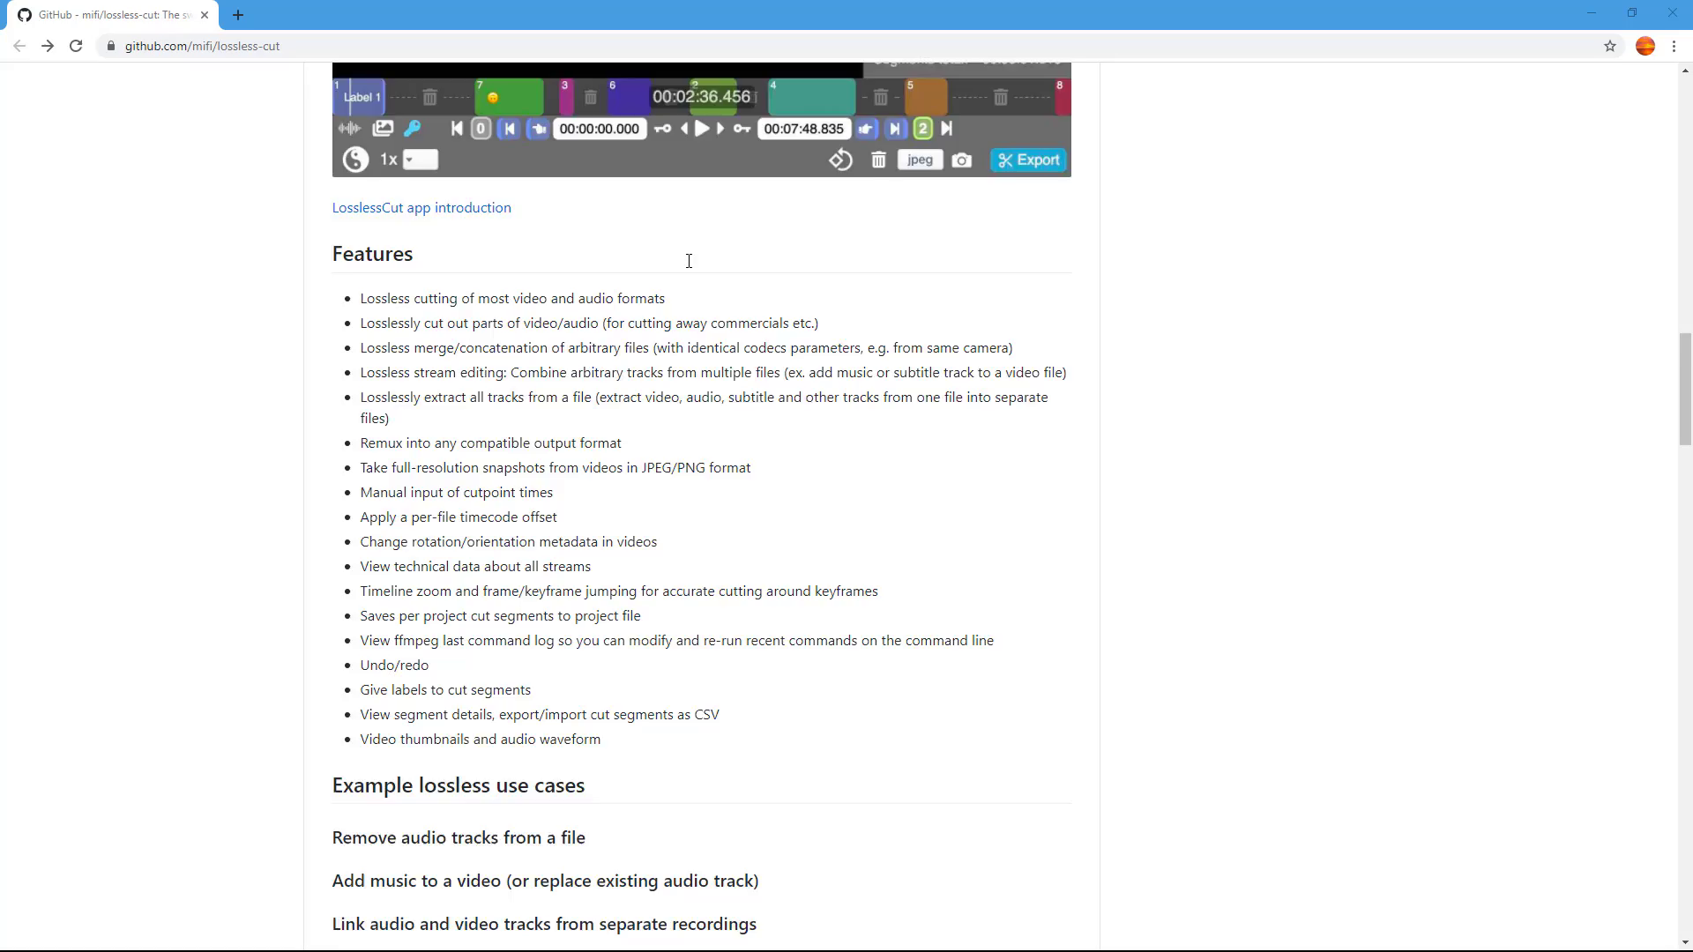
scroll(421, 294, "down", 14)
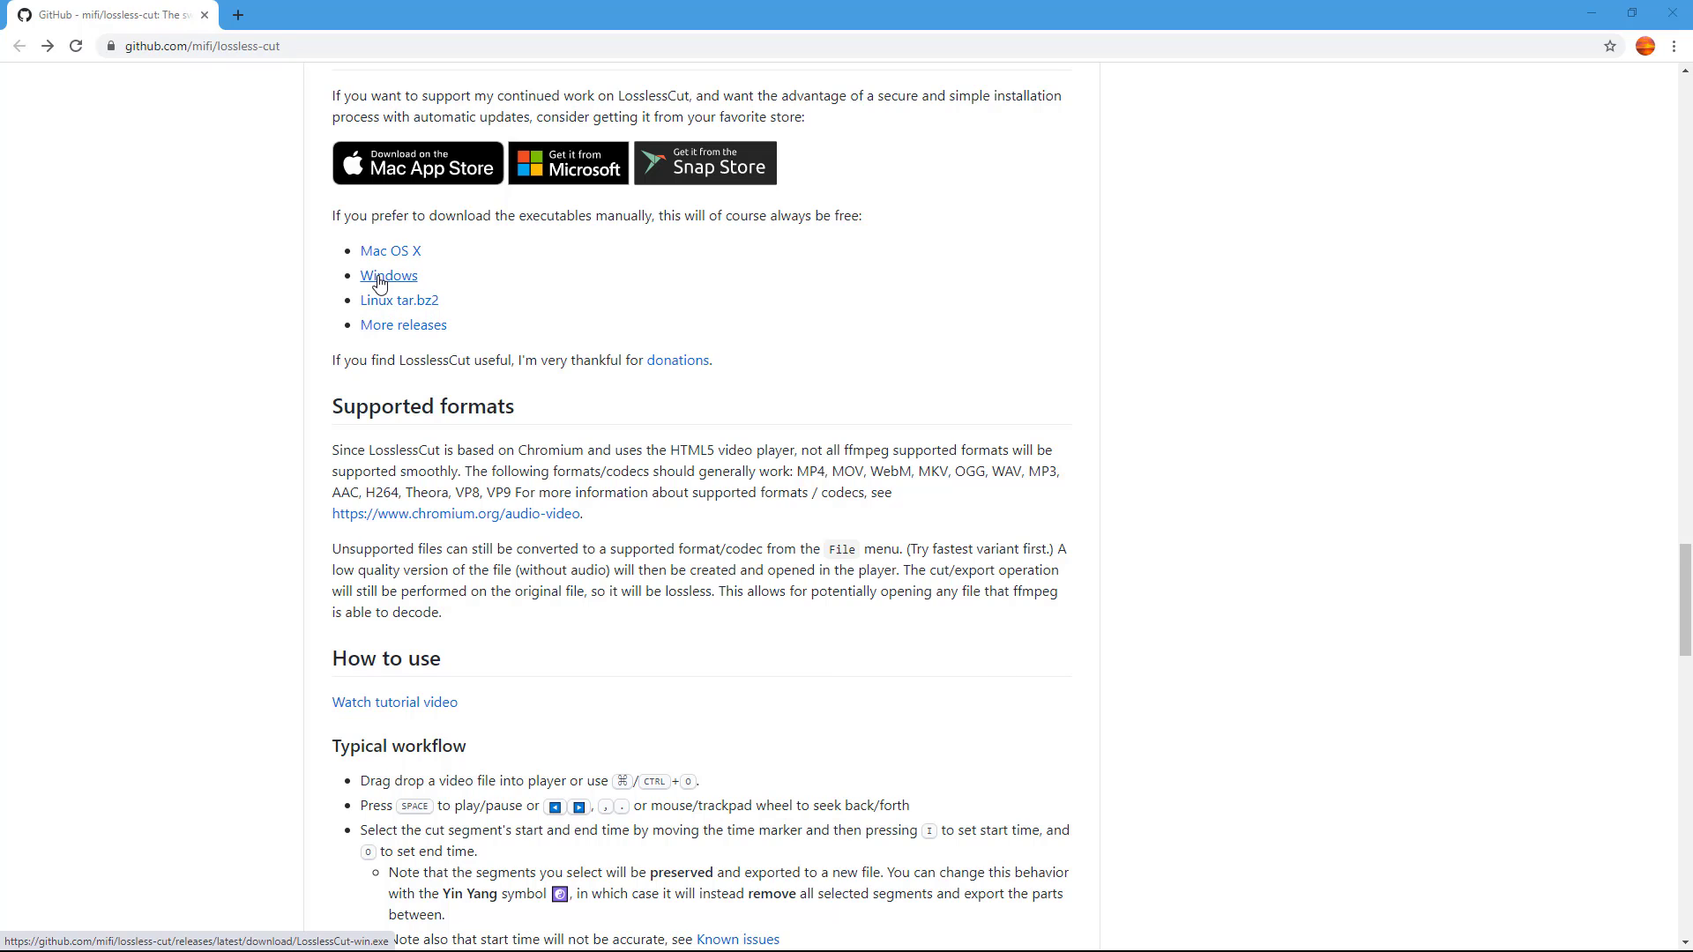
left_click(380, 283)
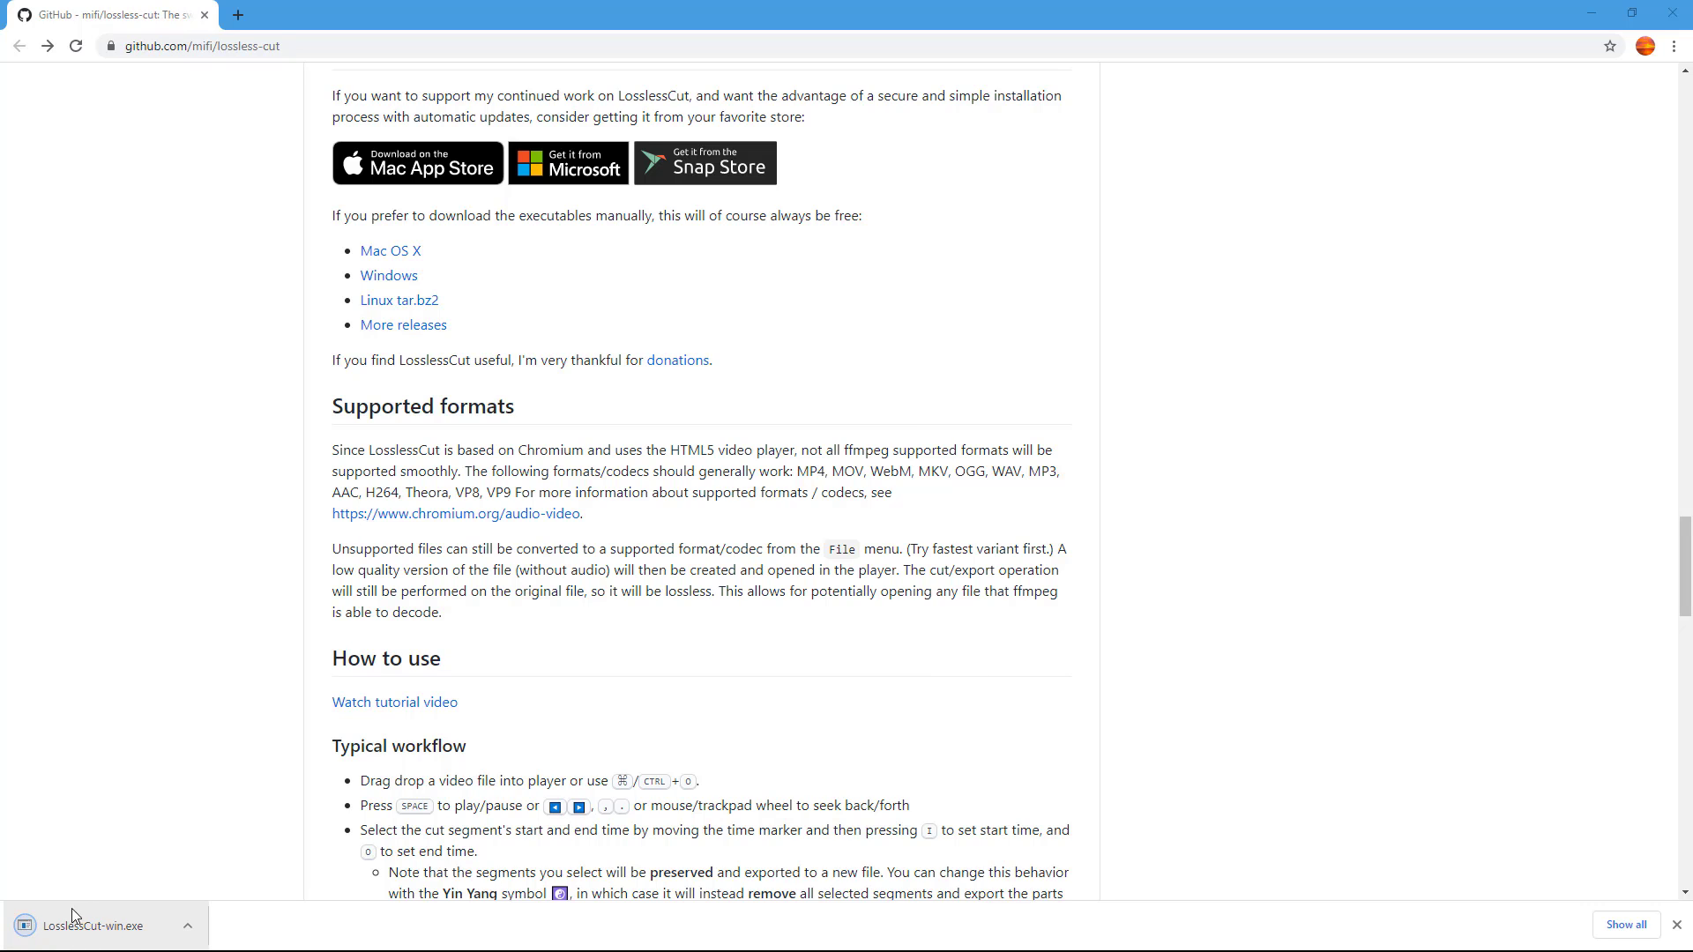
Show the downloaded LosslessCut-win.exe (89.9 MB) in its Downloads folder from Chrome's download item
left_click(190, 927)
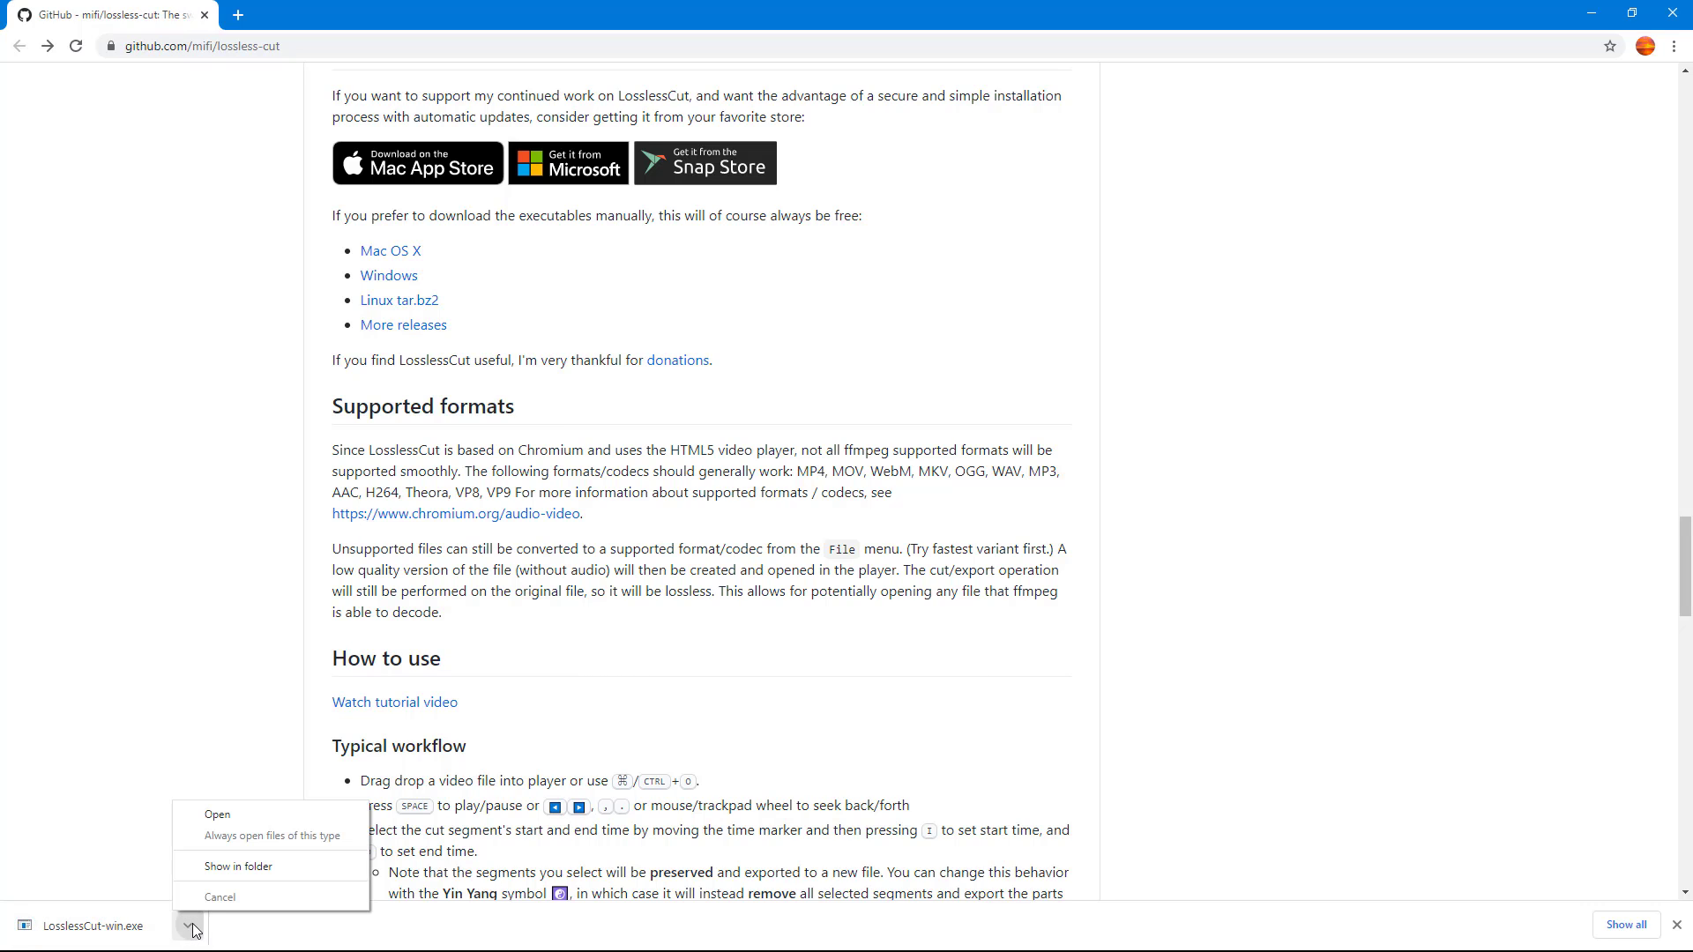
left_click(235, 866)
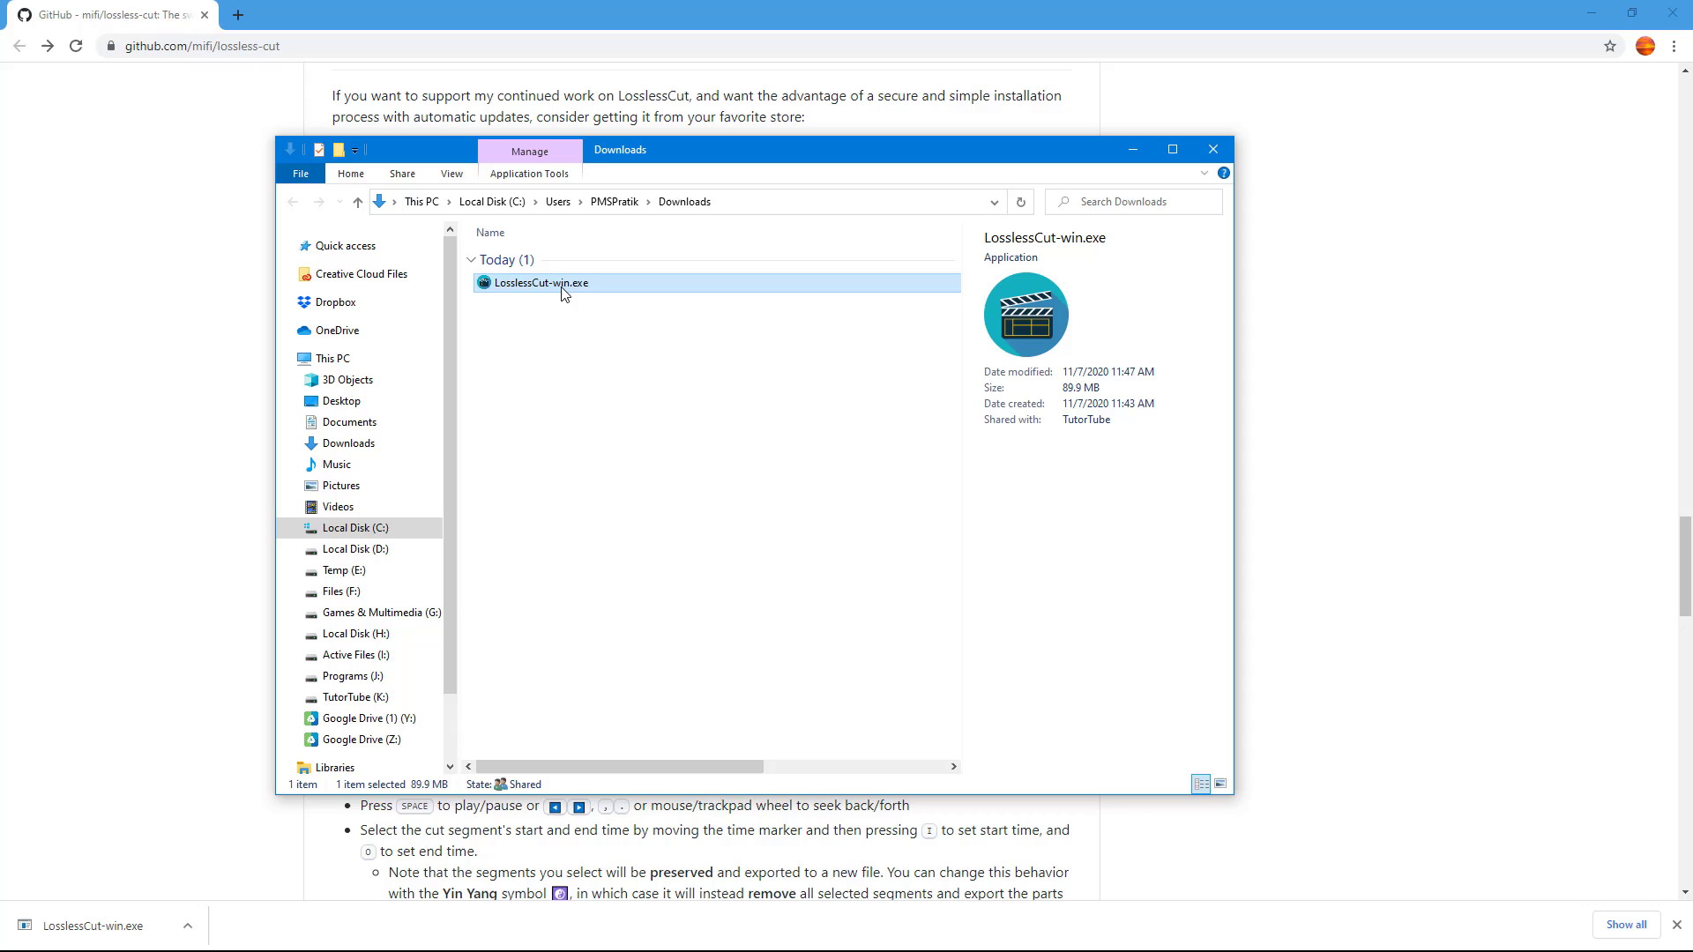
mouse_move(565, 292)
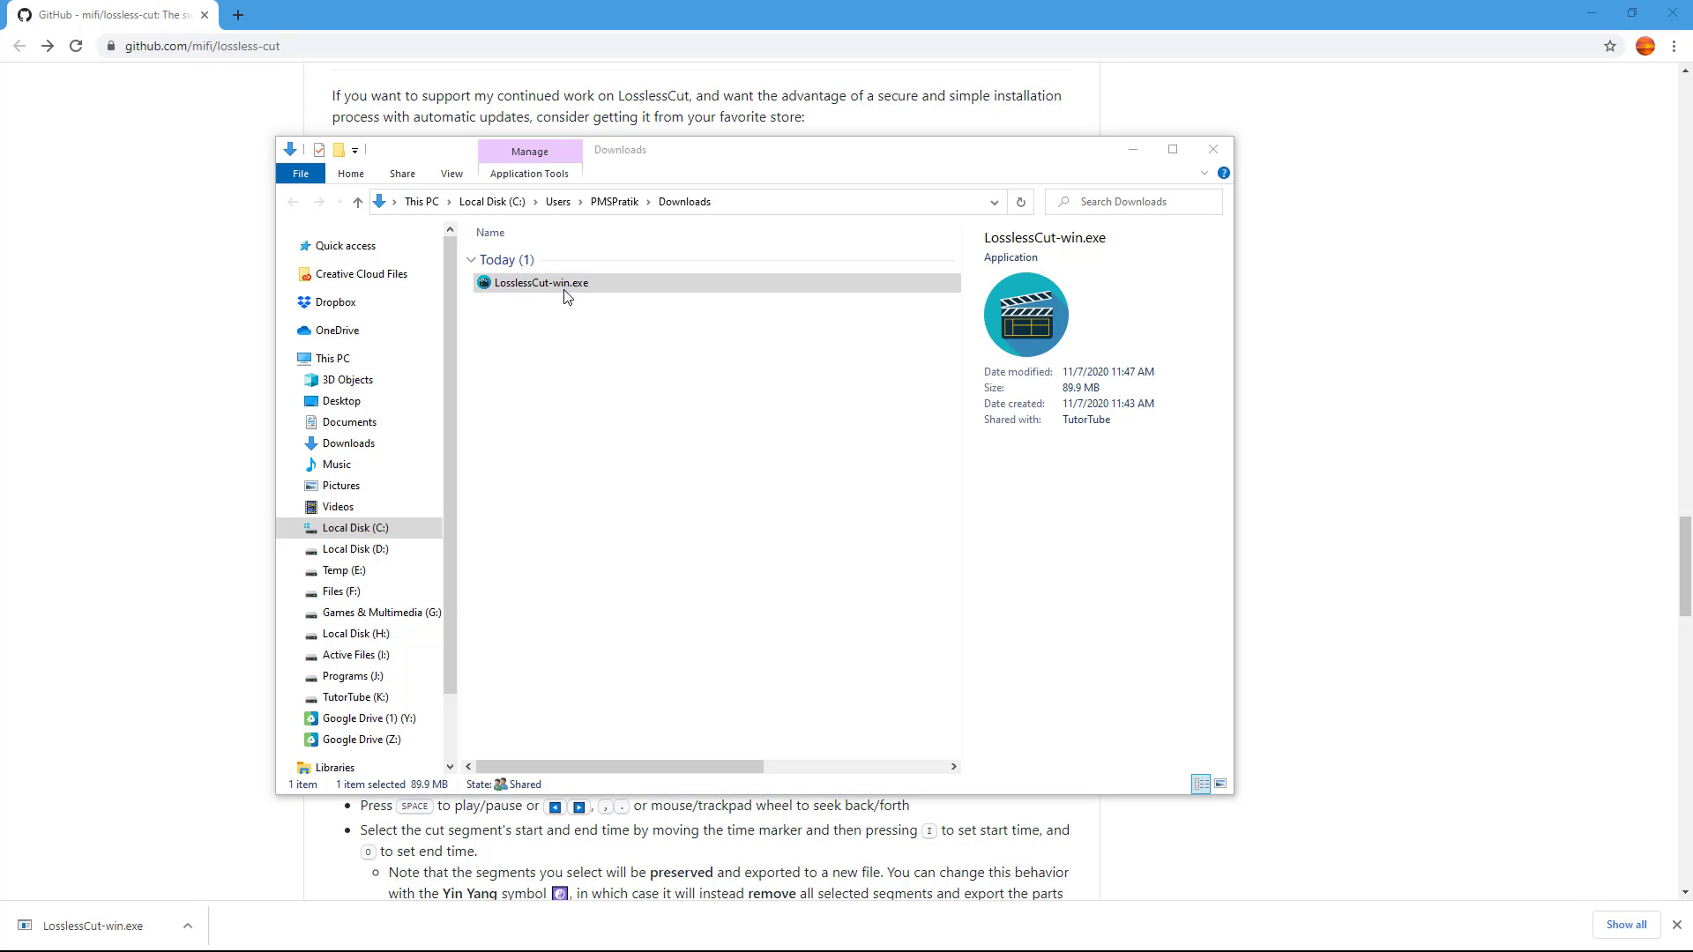
double_click(566, 286)
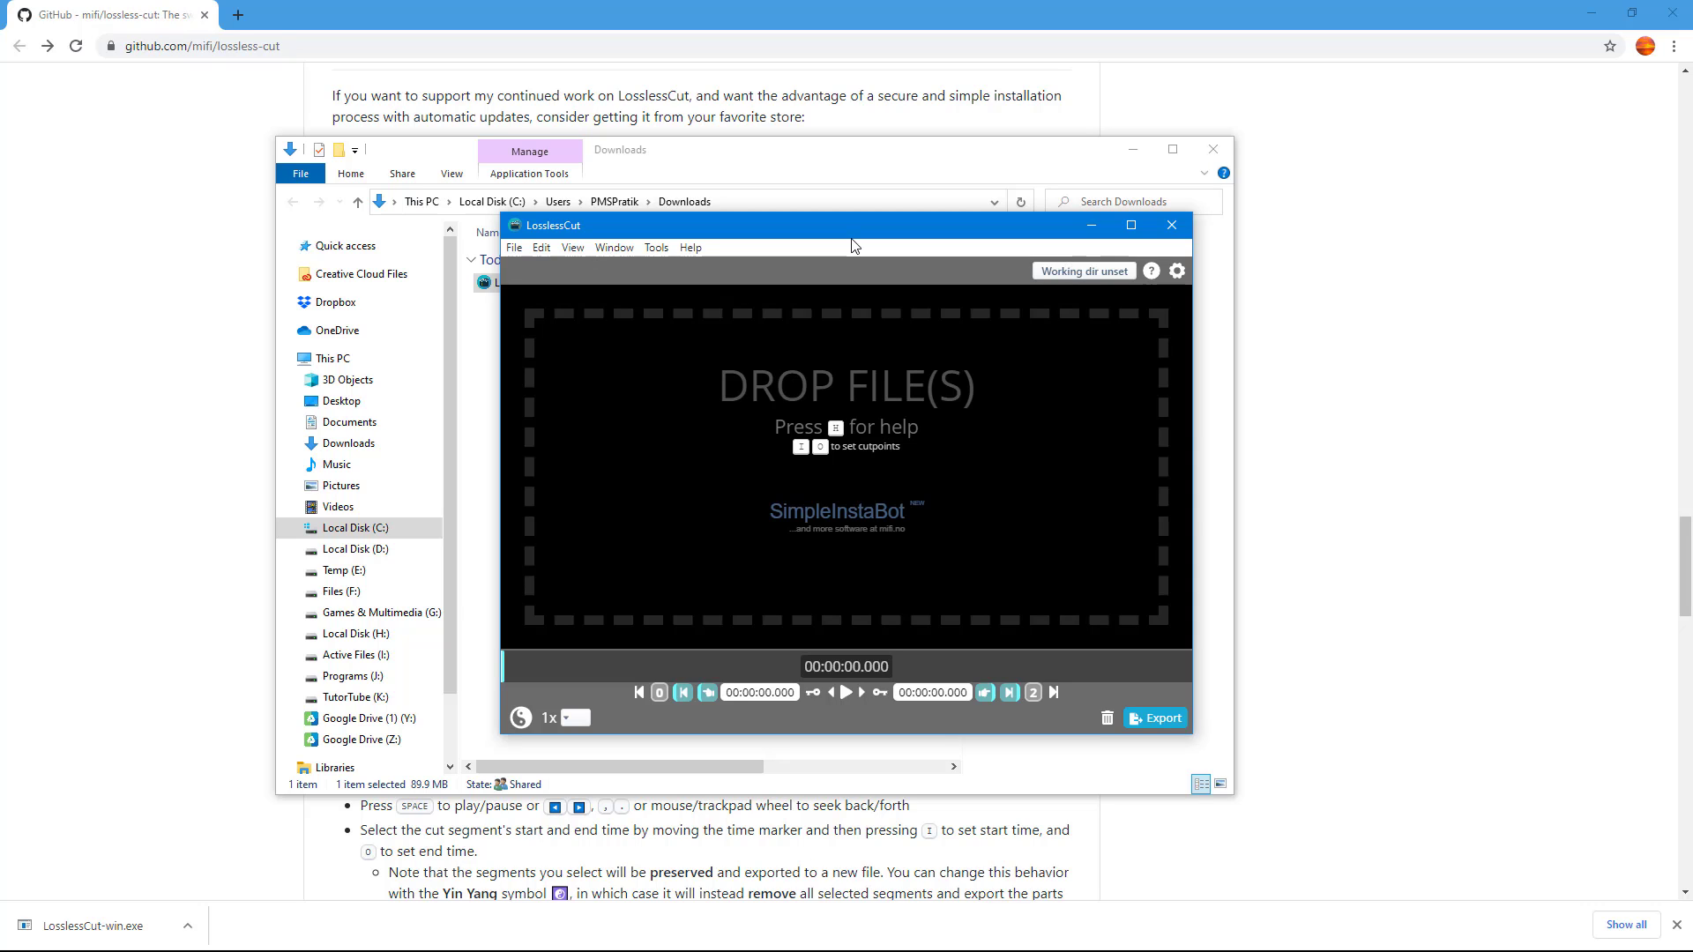
left_click(1171, 227)
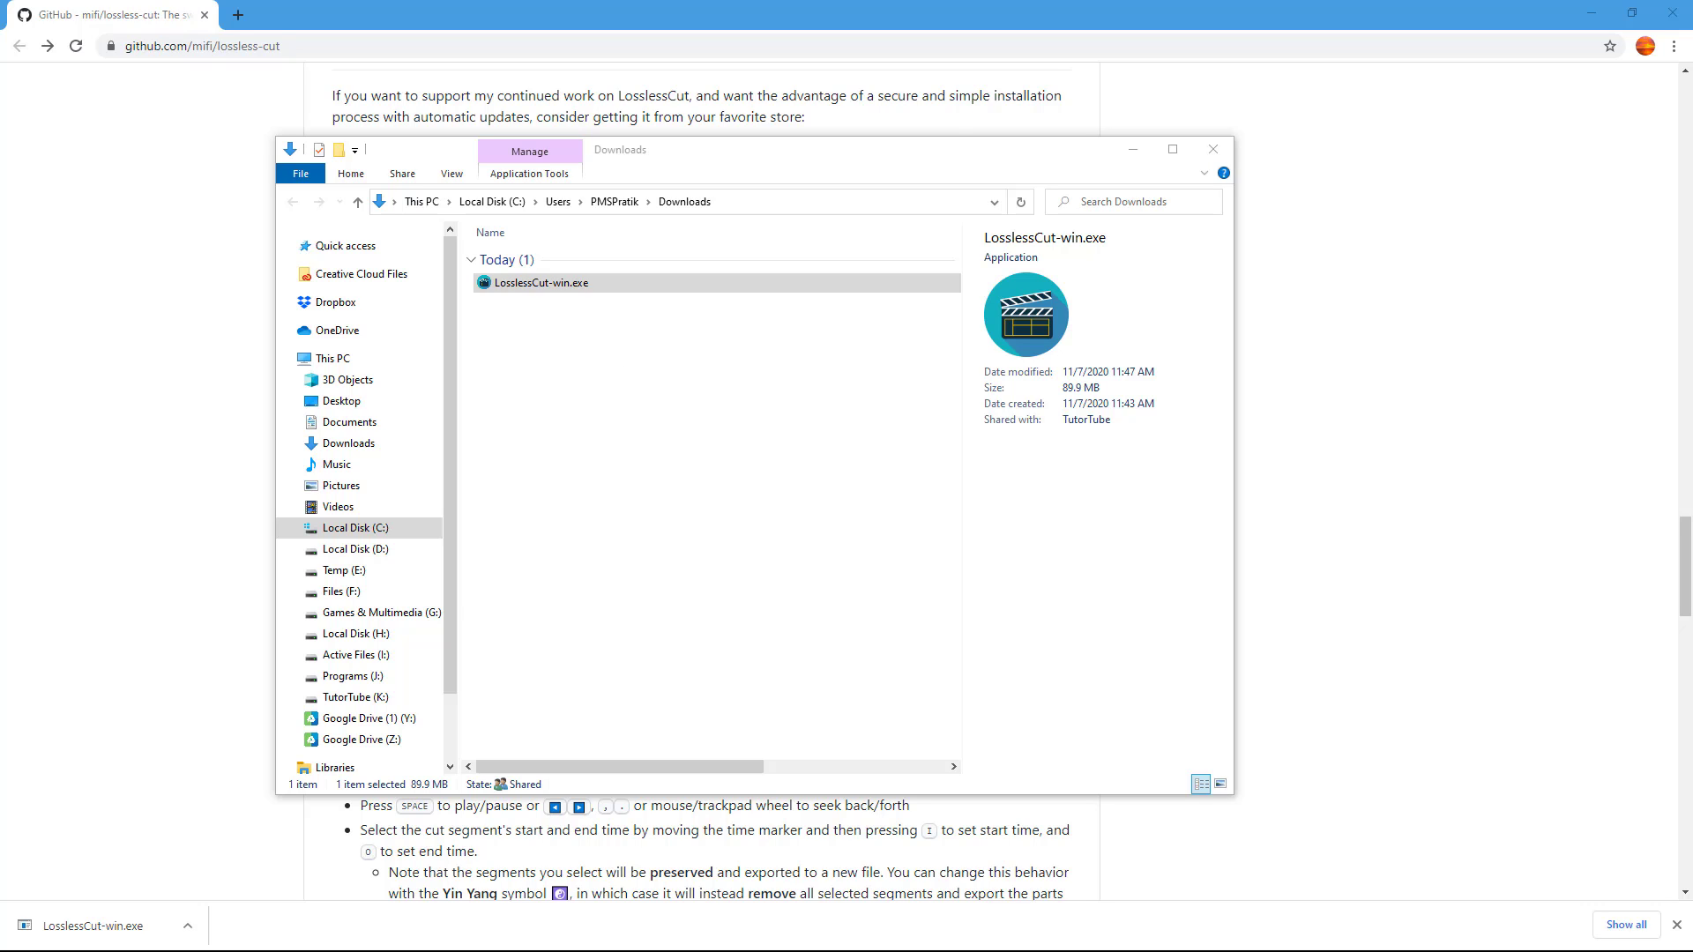
Copy LosslessCut-win.exe and create a new folder named LosslessCut inside C:\Program Files
right_click(560, 284)
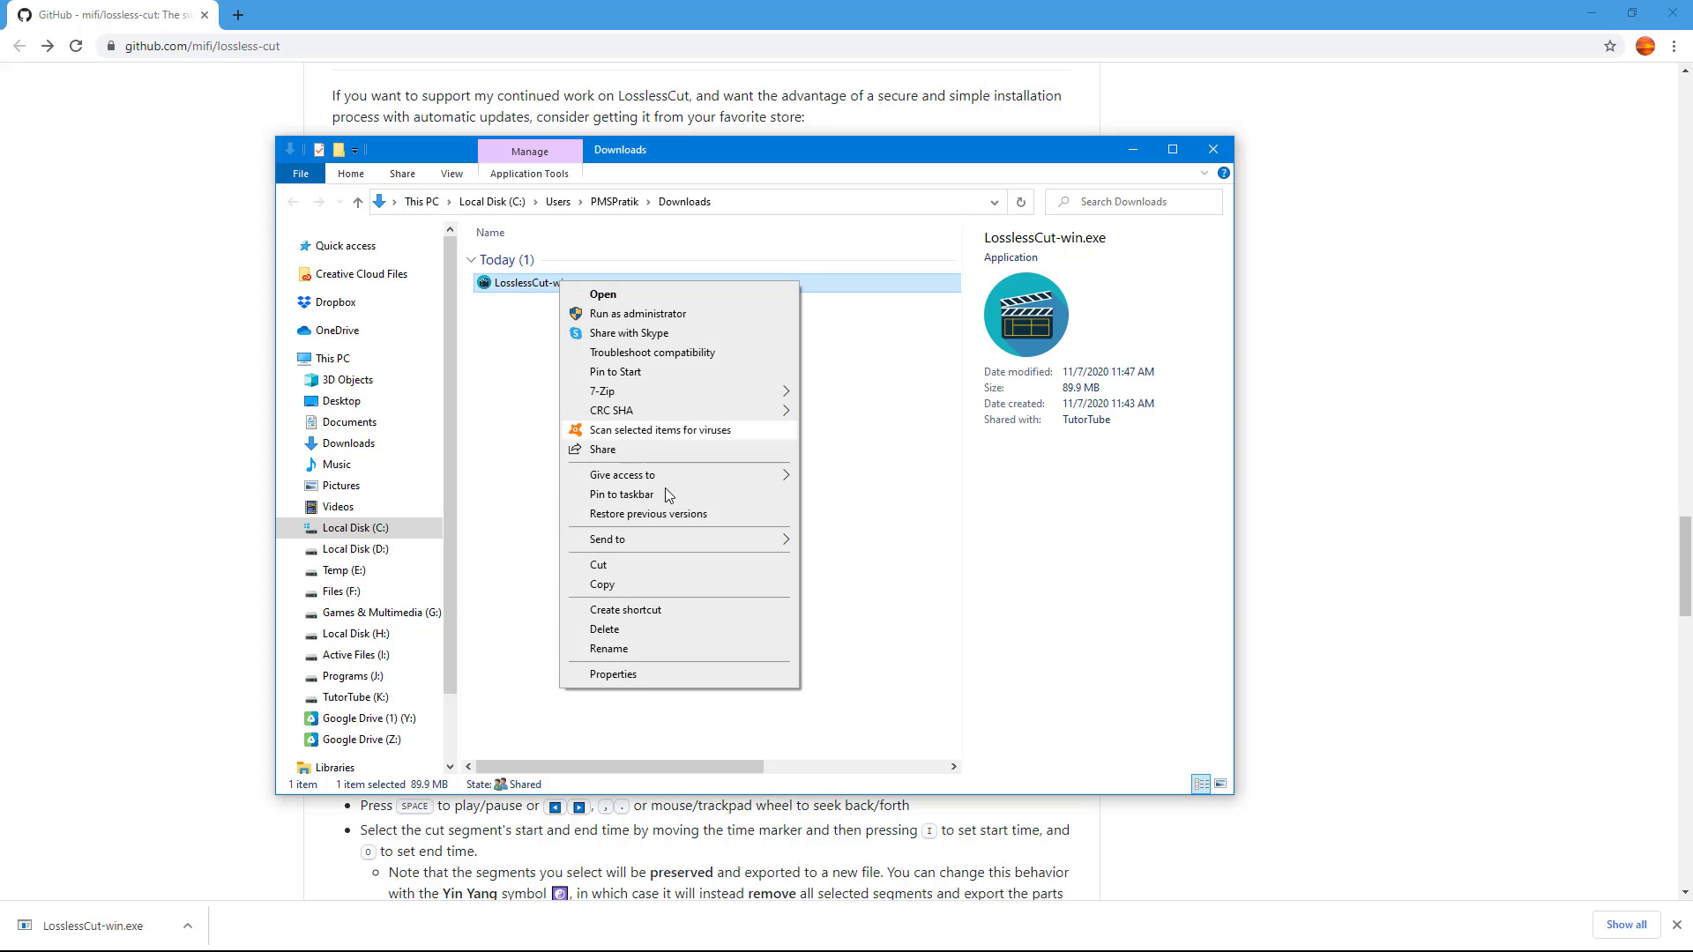
left_click(602, 585)
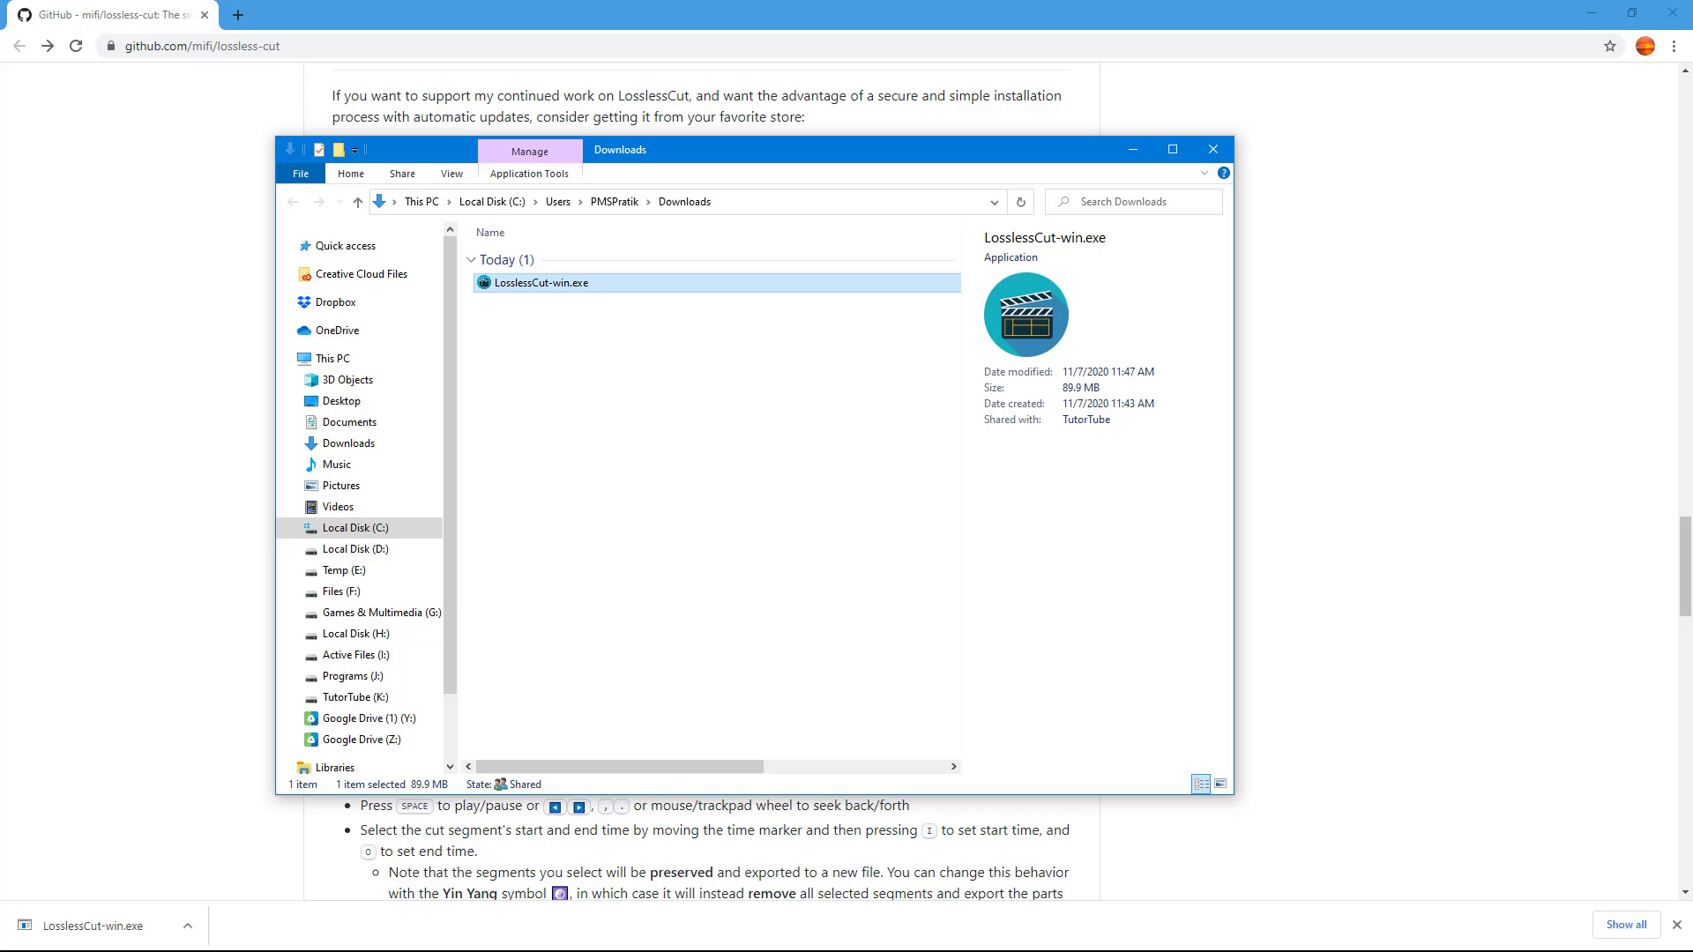
left_click(384, 535)
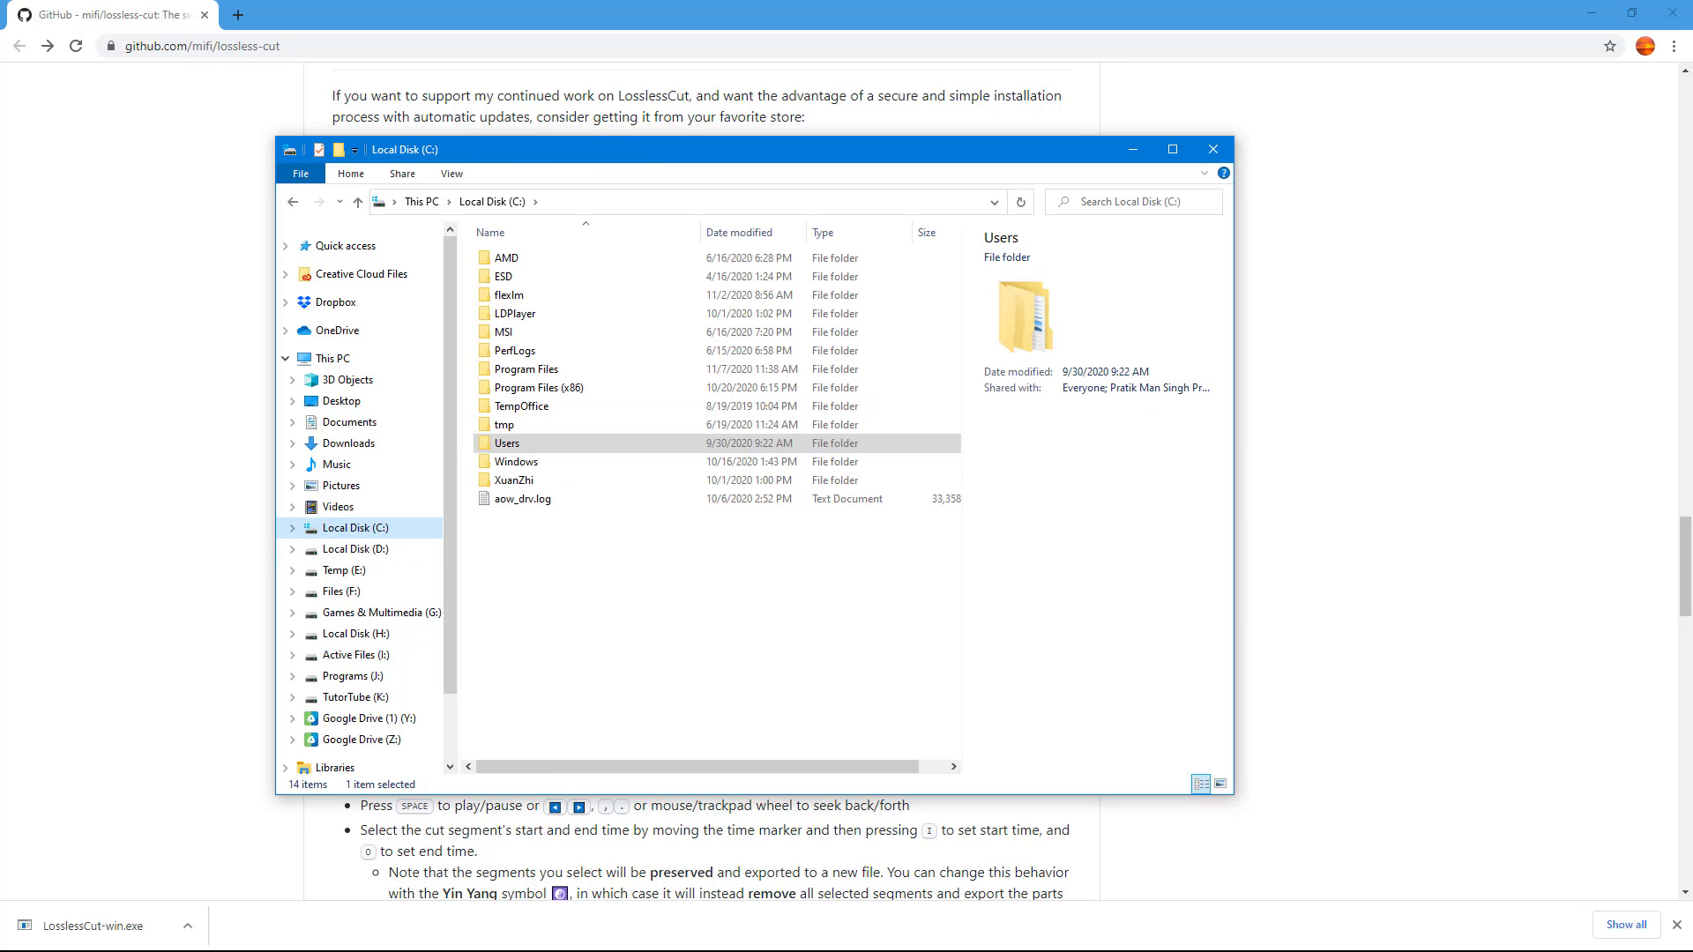
double_click(526, 369)
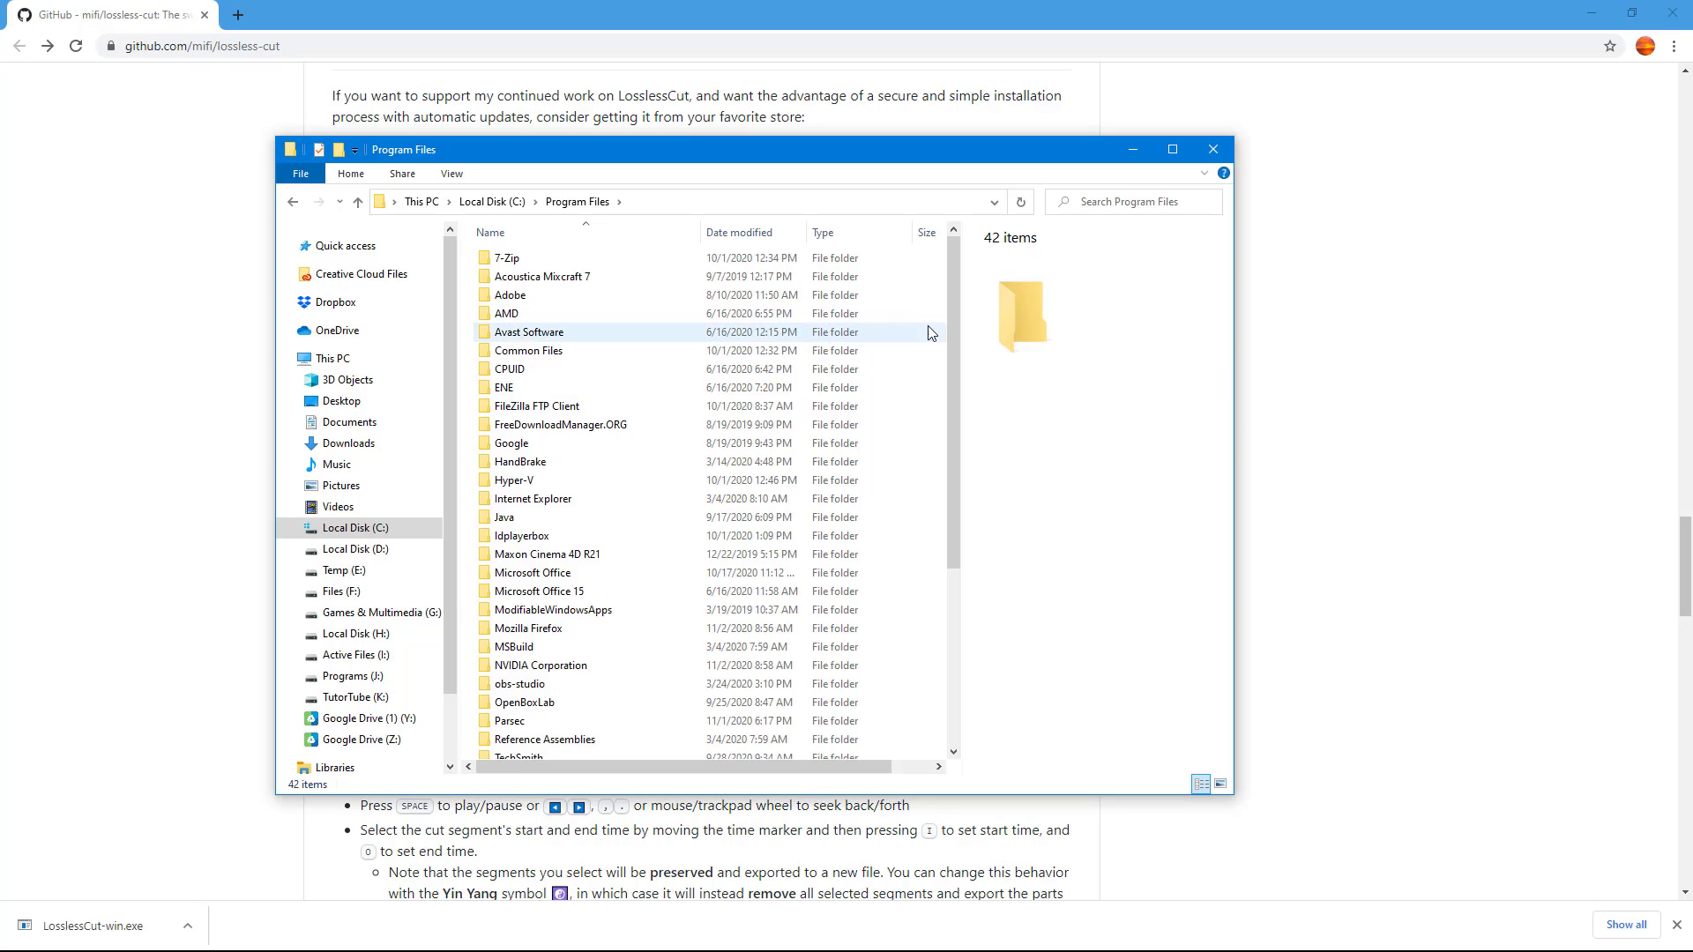
right_click(470, 303)
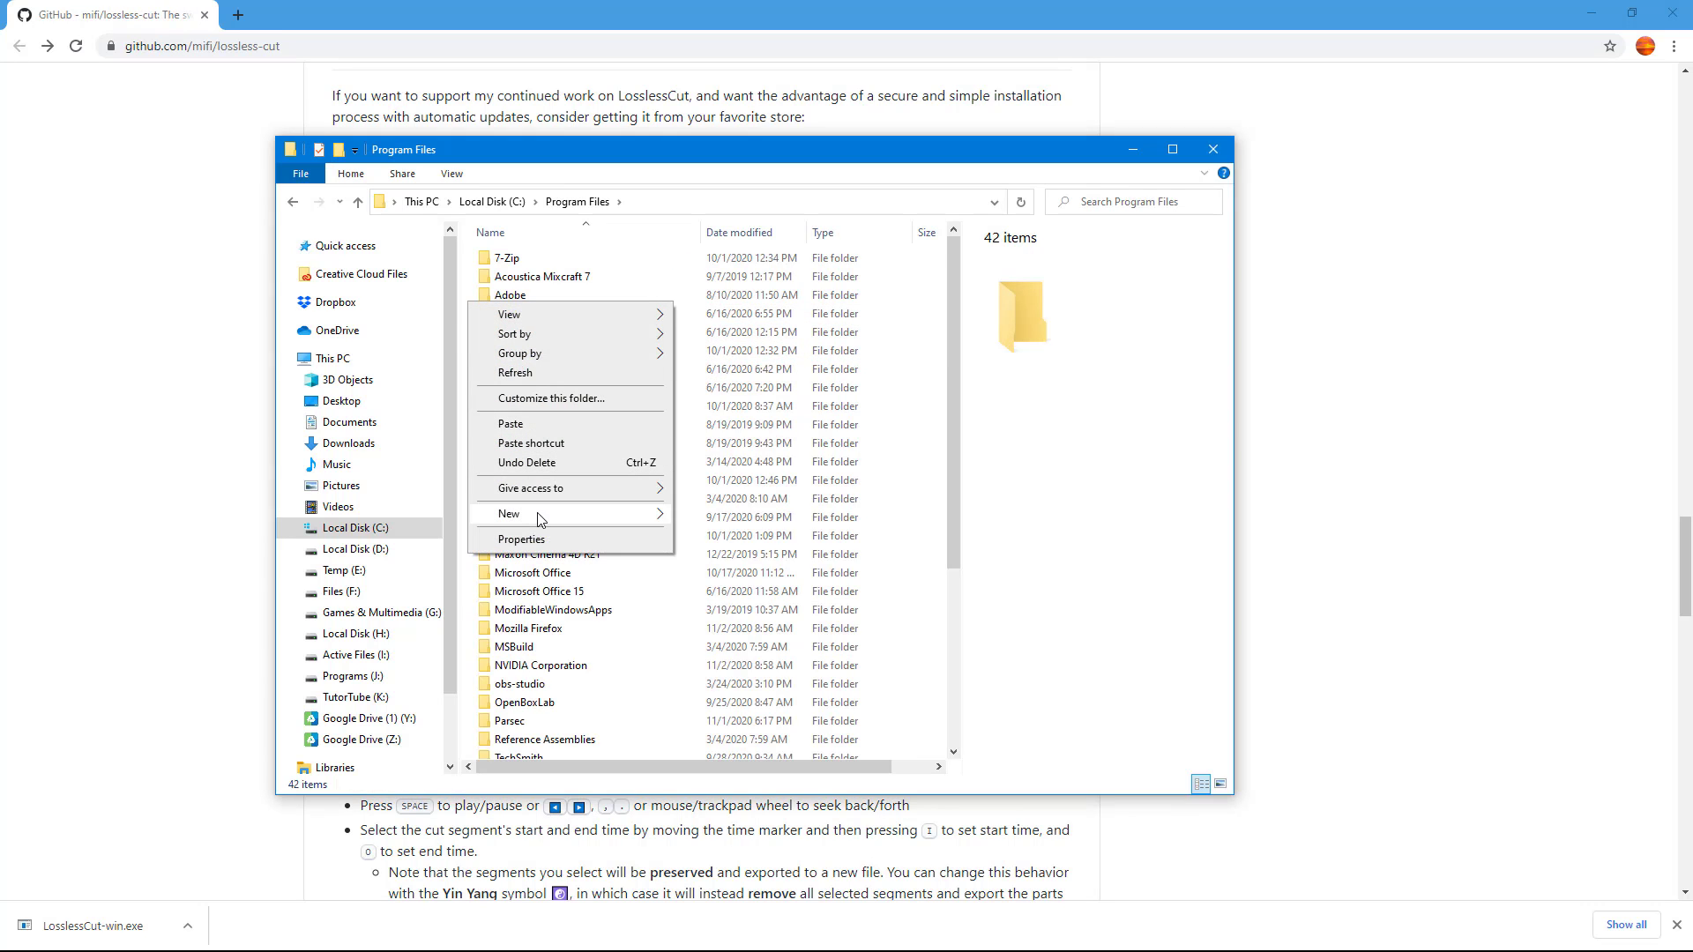
mouse_move(541, 516)
left_click(723, 517)
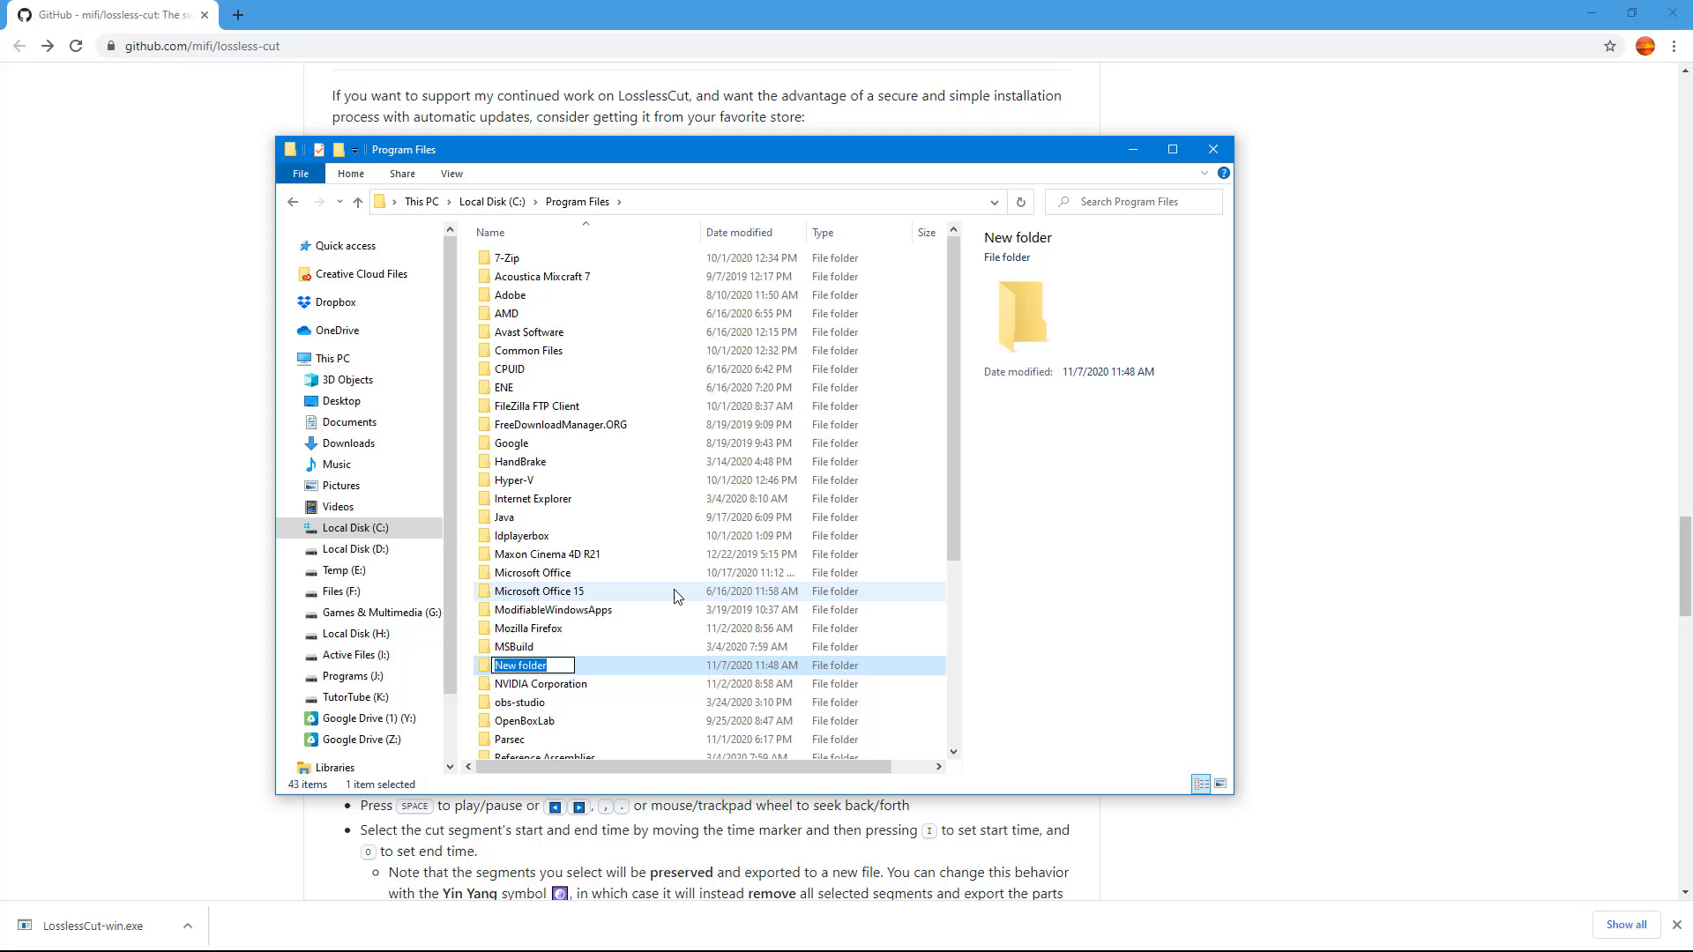
type("LosslessCut")
key("Return")
Paste LosslessCut-win.exe into Program Files\LosslessCut, granting administrator permission
double_click(525, 555)
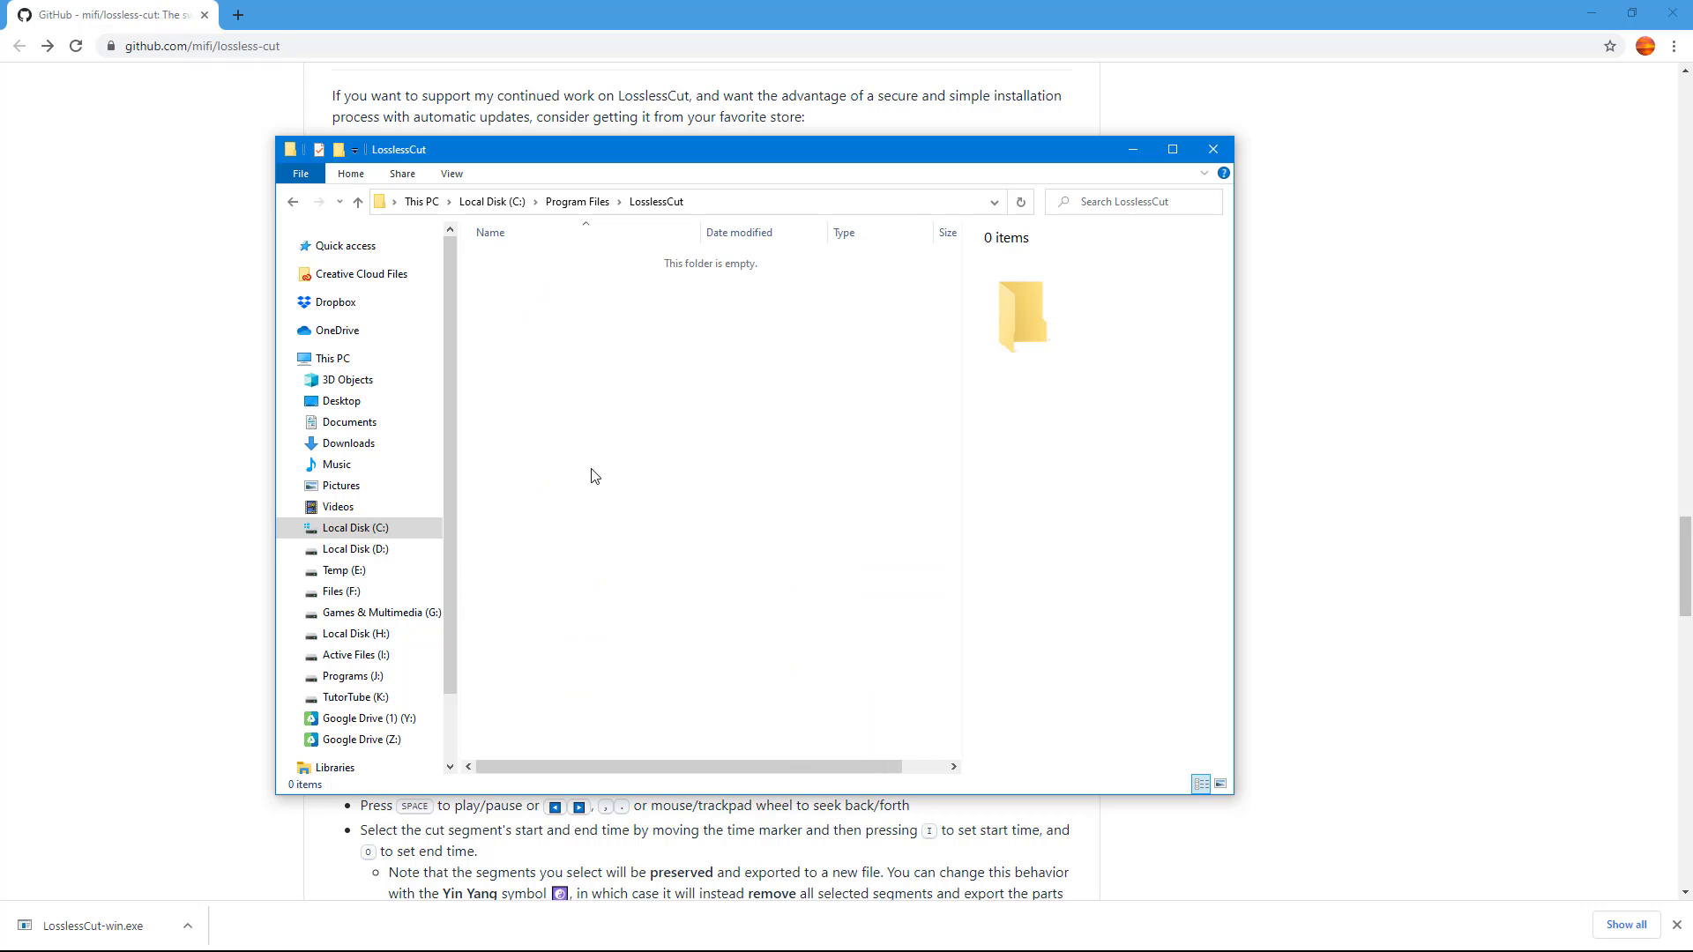
right_click(620, 409)
left_click(670, 531)
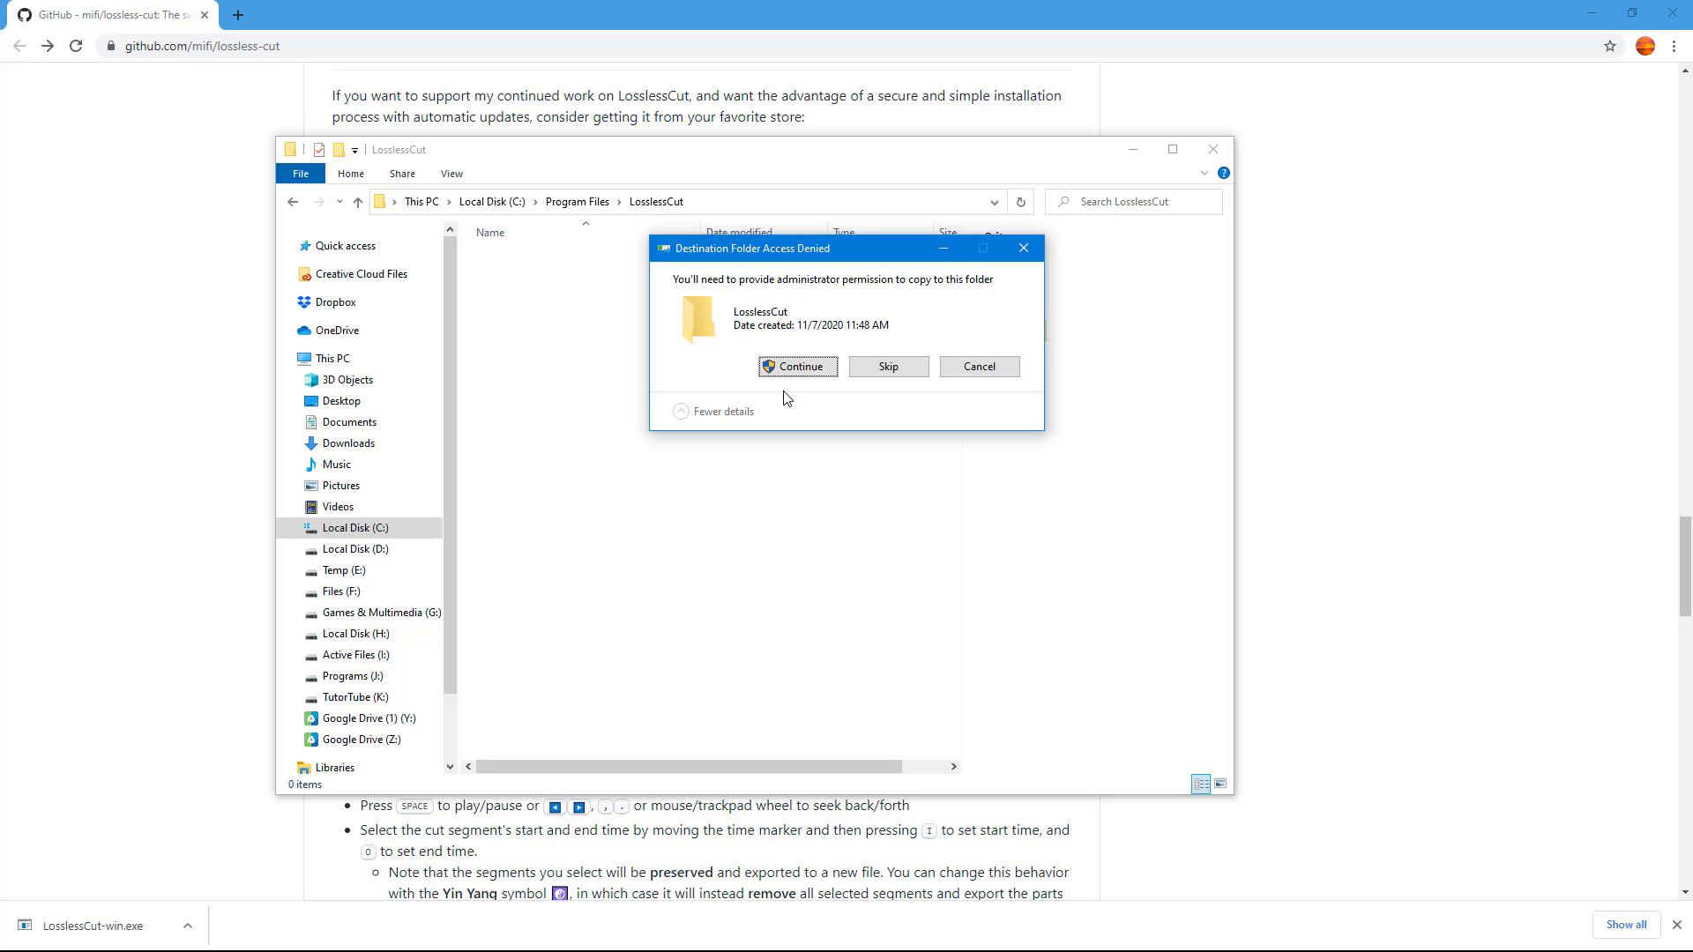
left_click(783, 366)
left_click(781, 365)
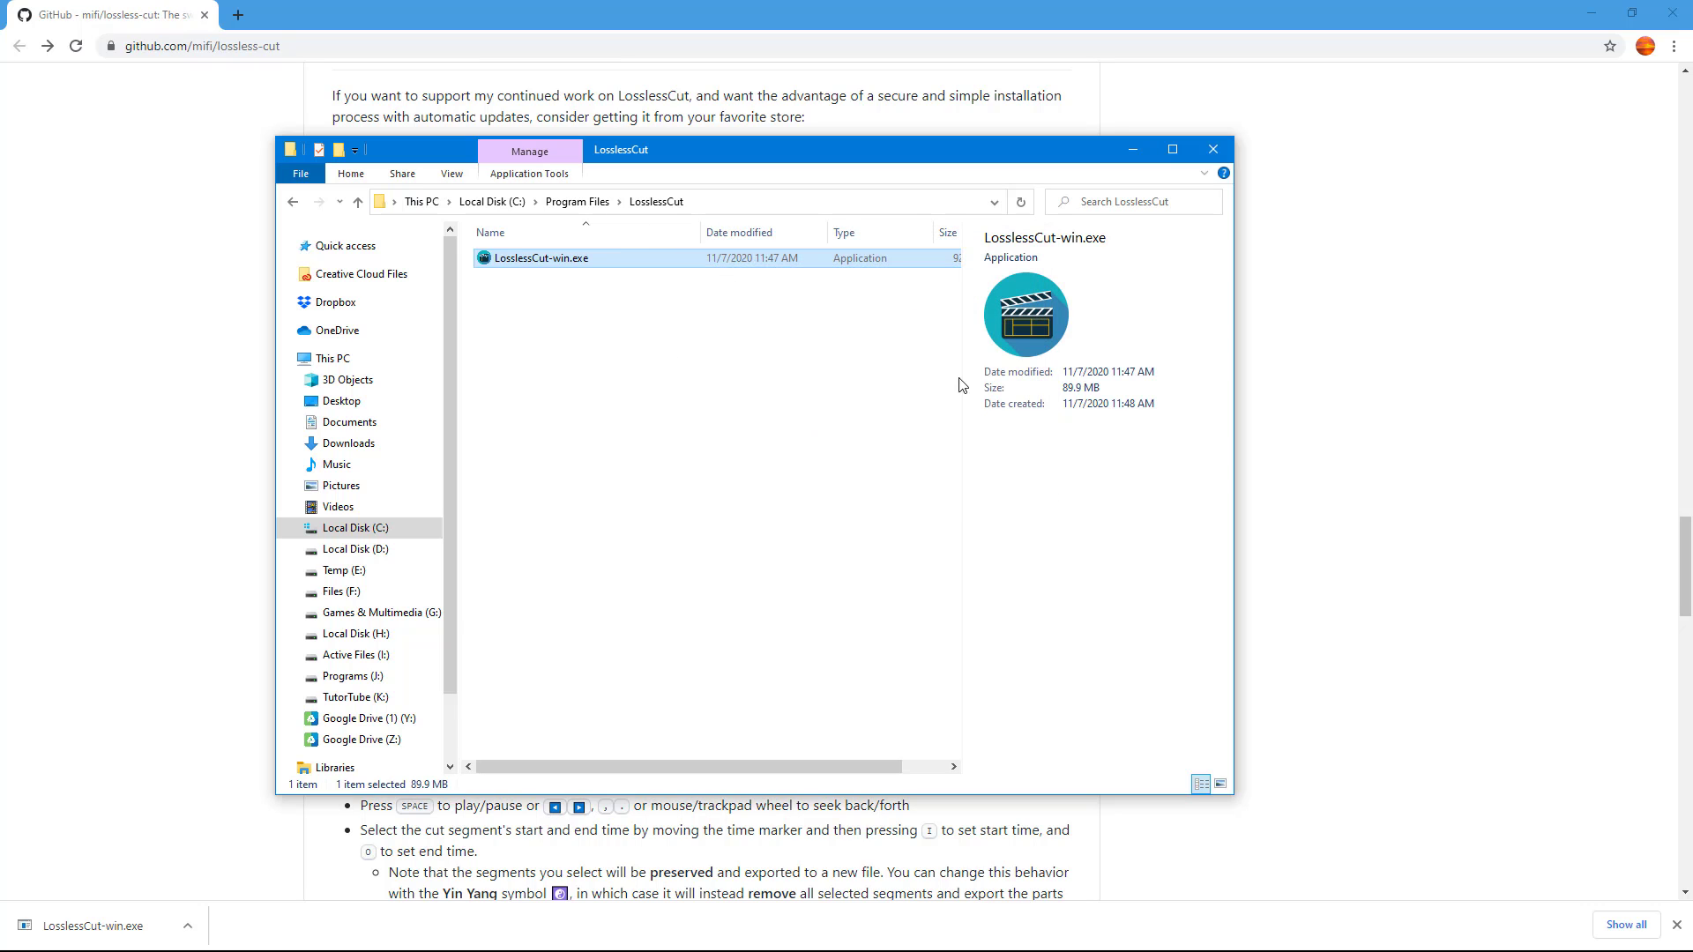
Create a desktop shortcut to the copied exe and close the folder window
right_click(589, 252)
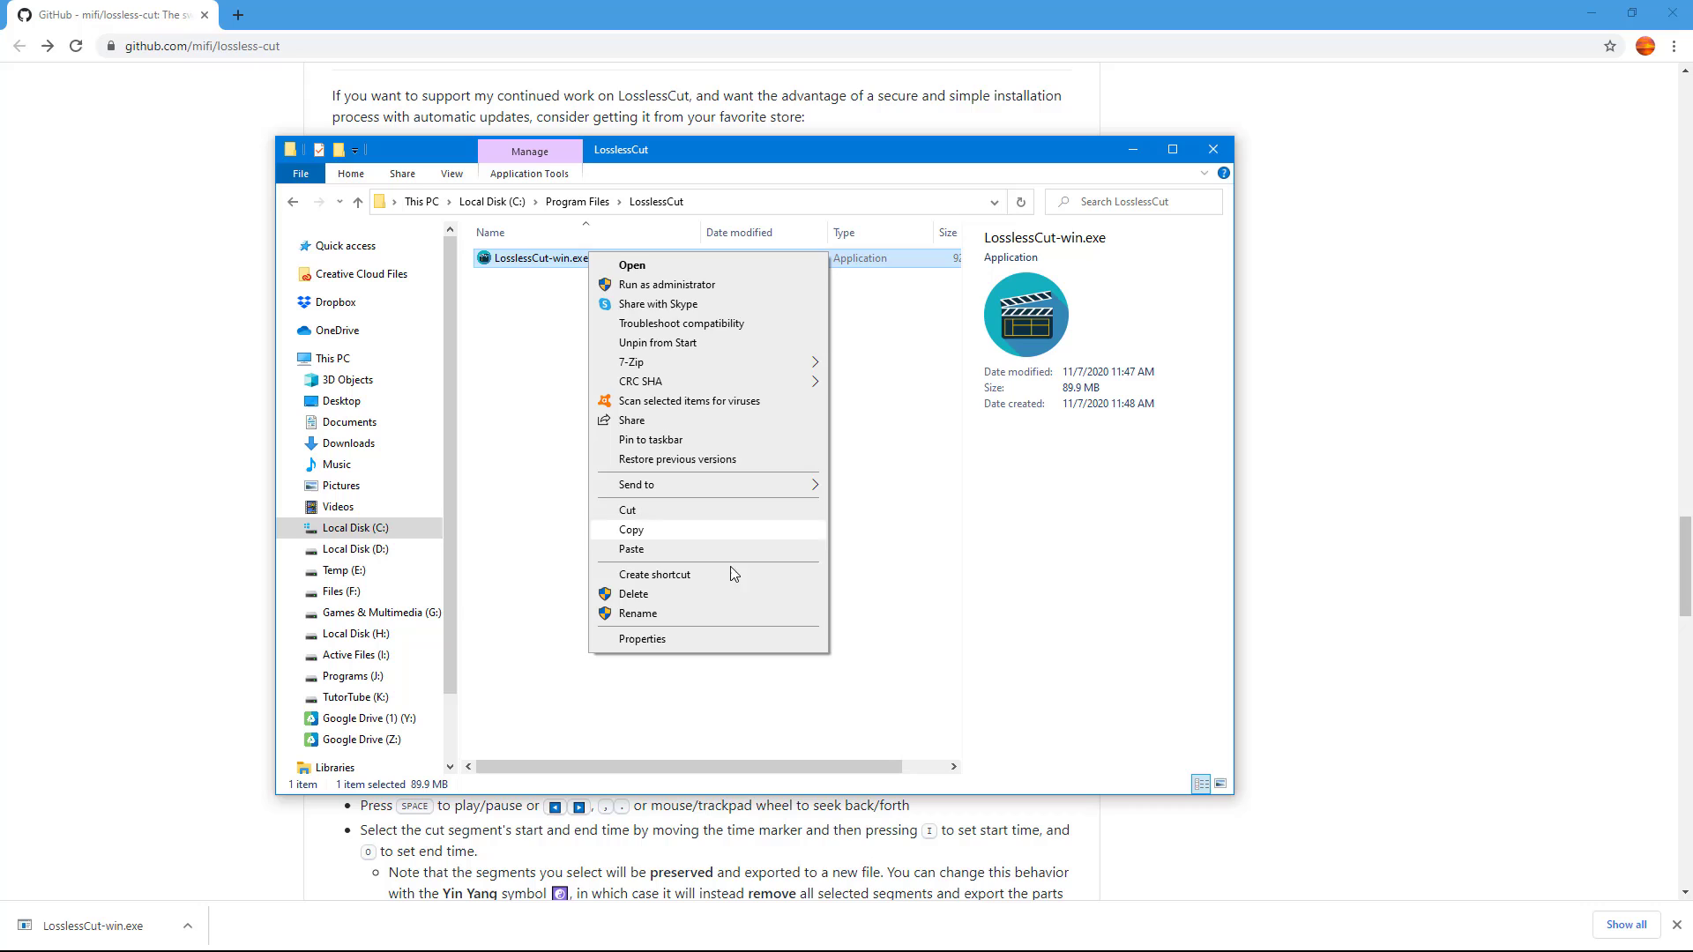
left_click(708, 574)
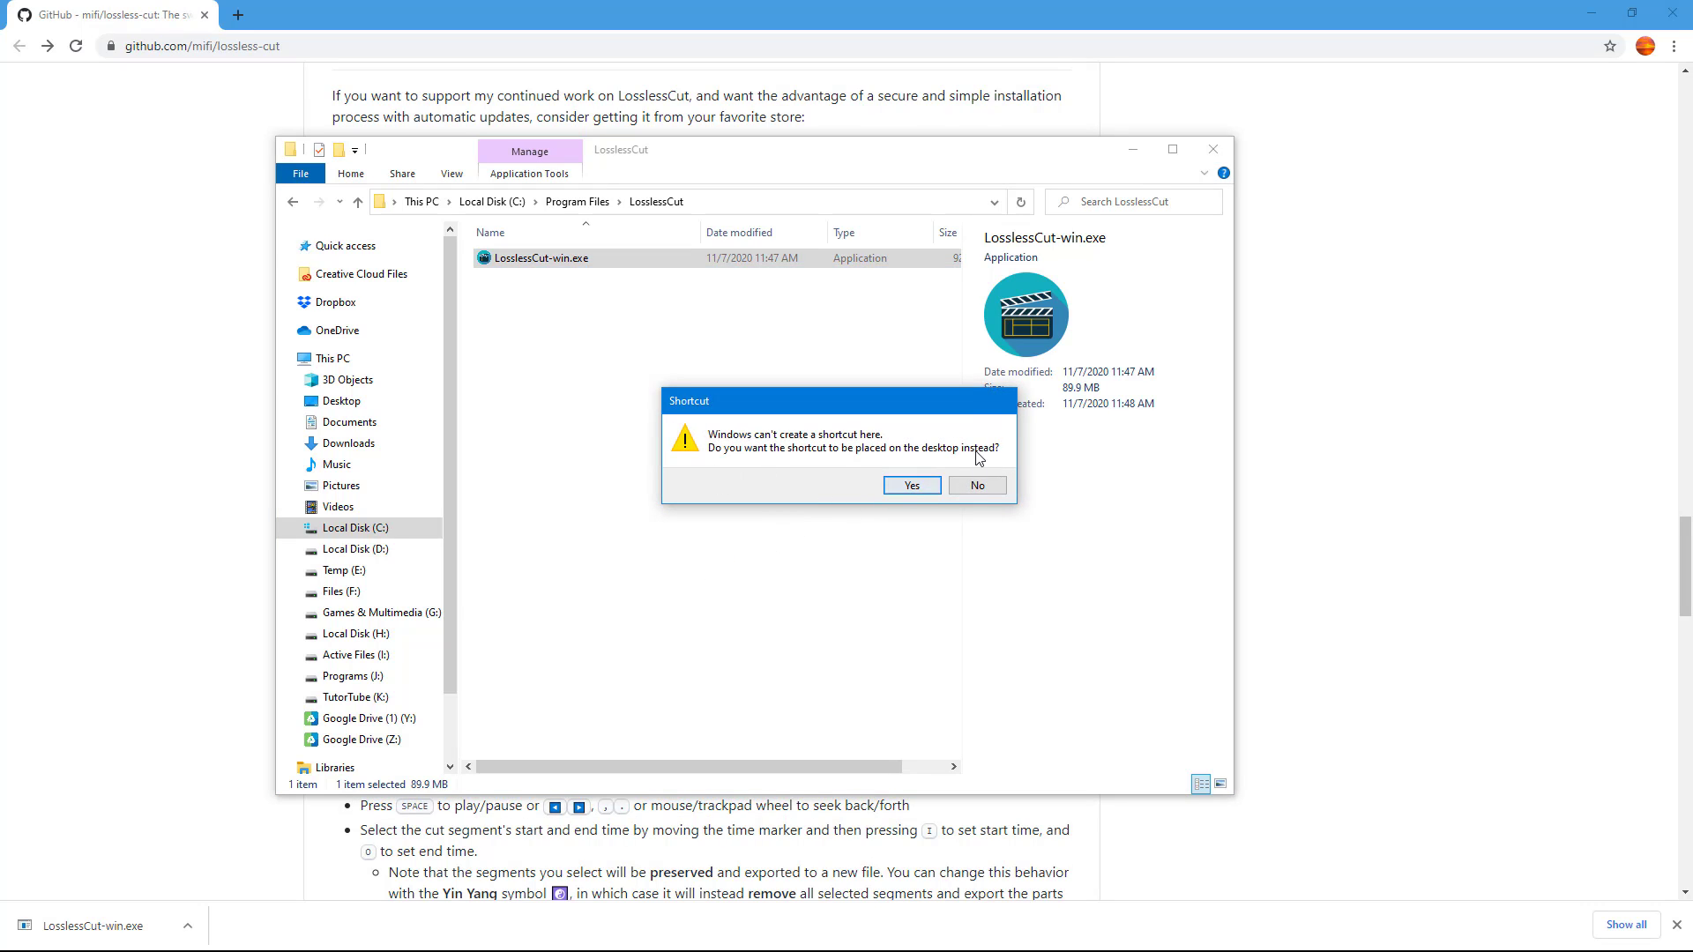
left_click(911, 486)
left_click(1214, 150)
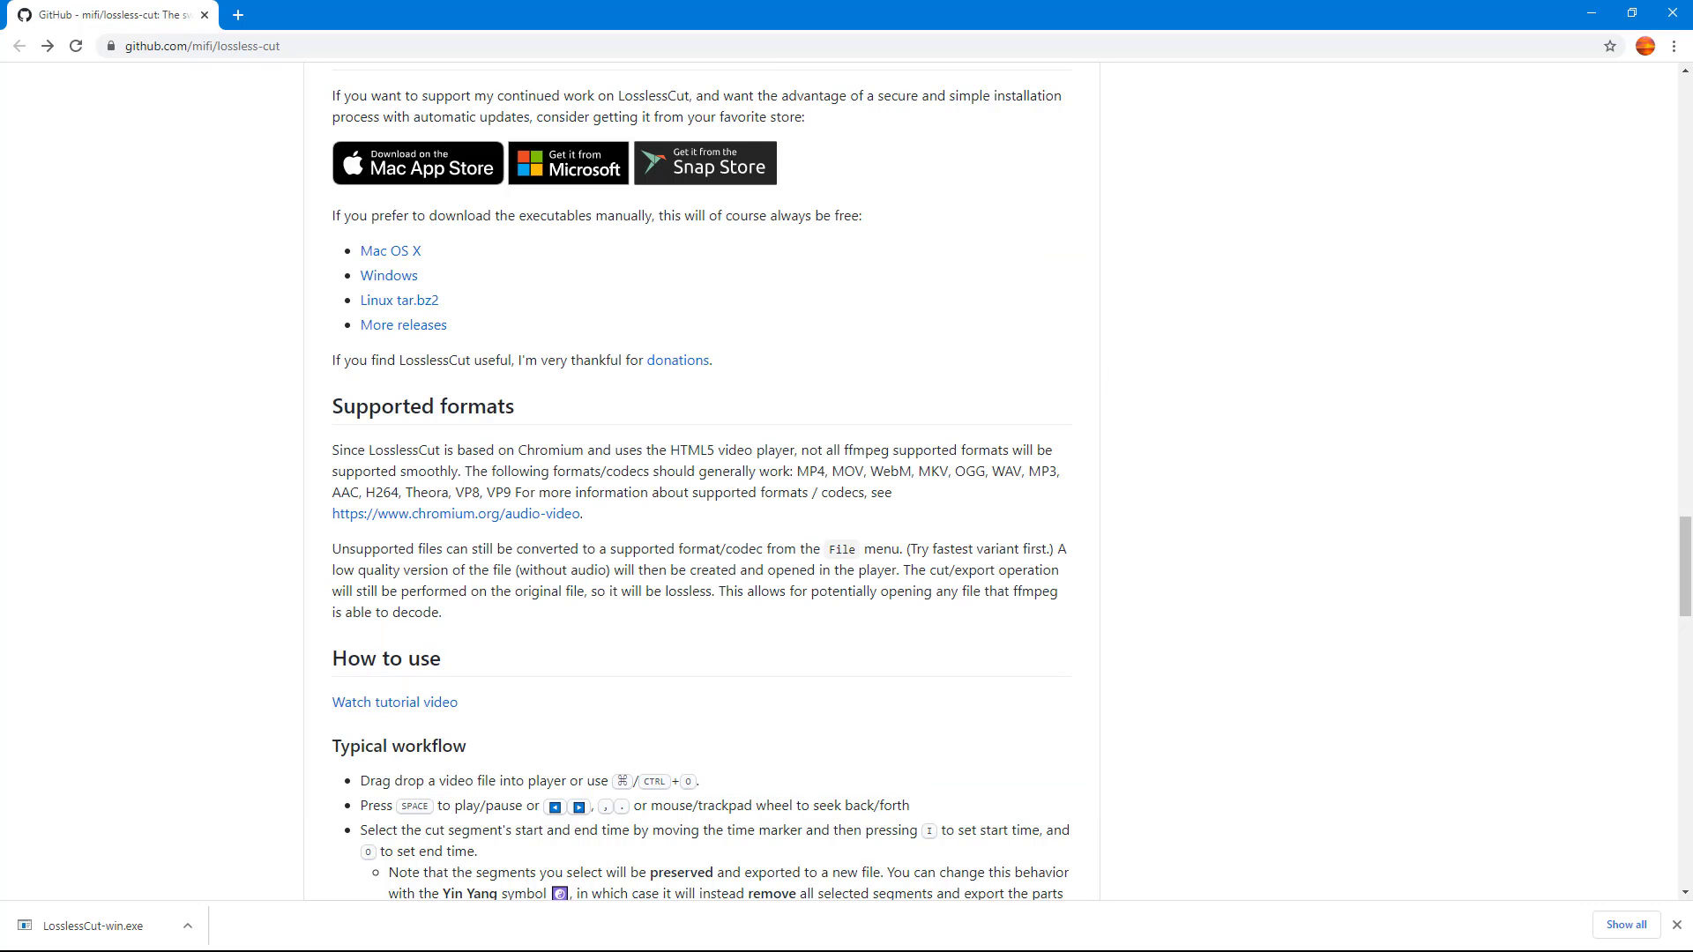
Close Chrome and rename the desktop shortcut to 'LosslessCut'
left_click(1672, 13)
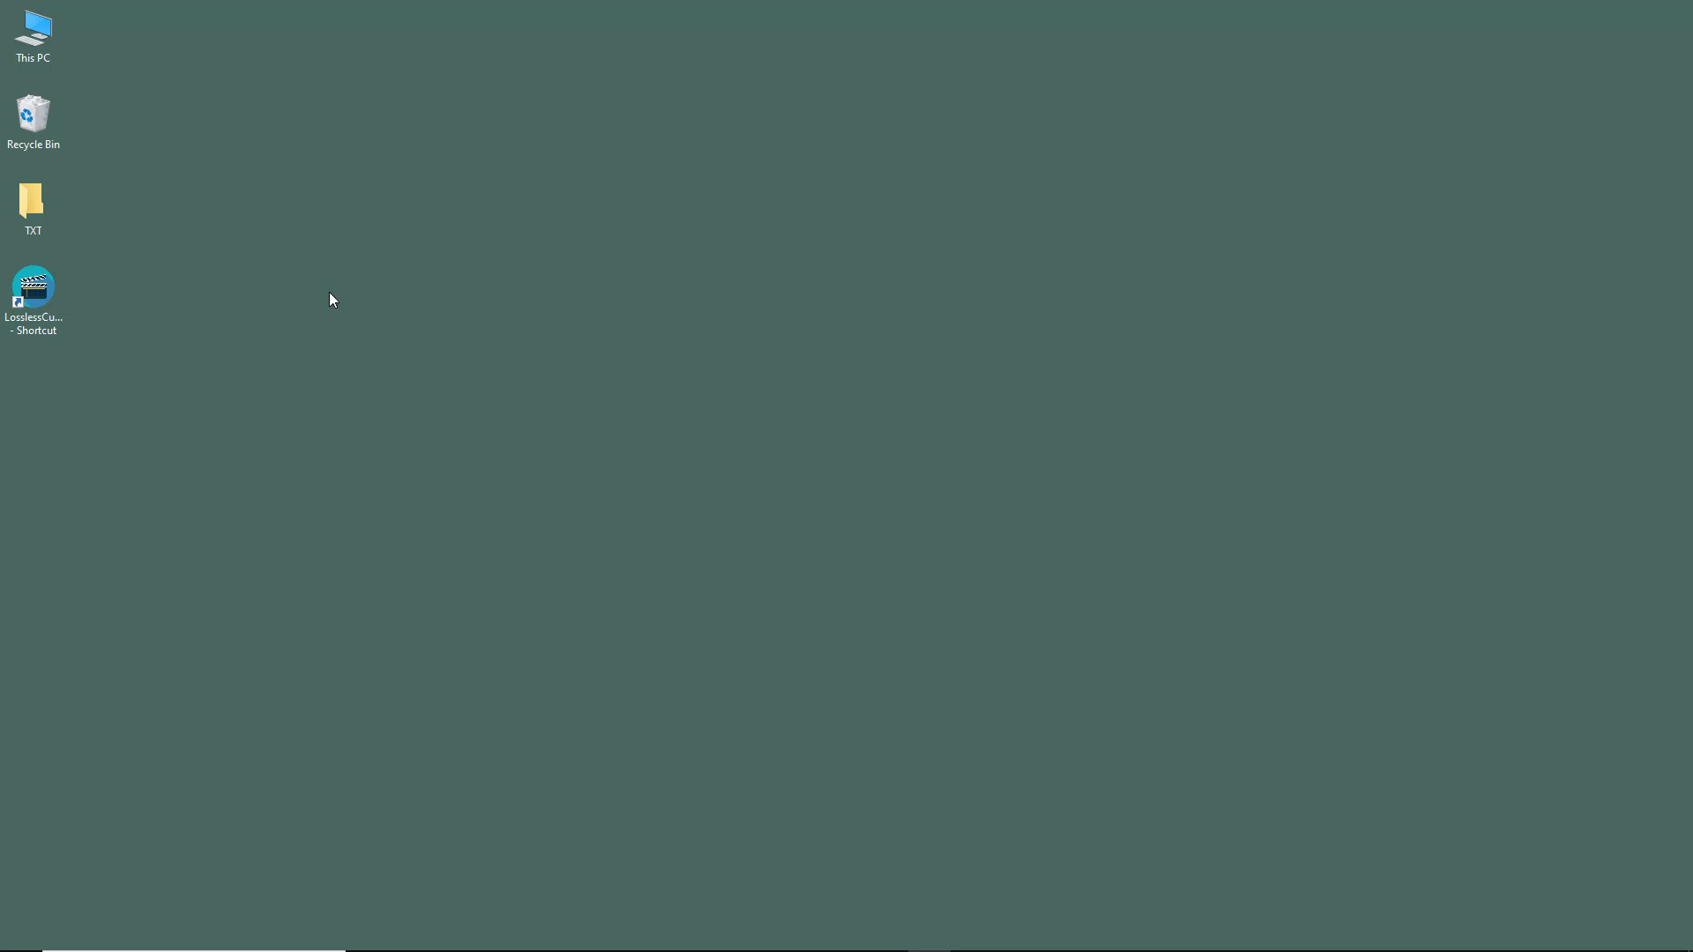
left_click(39, 327)
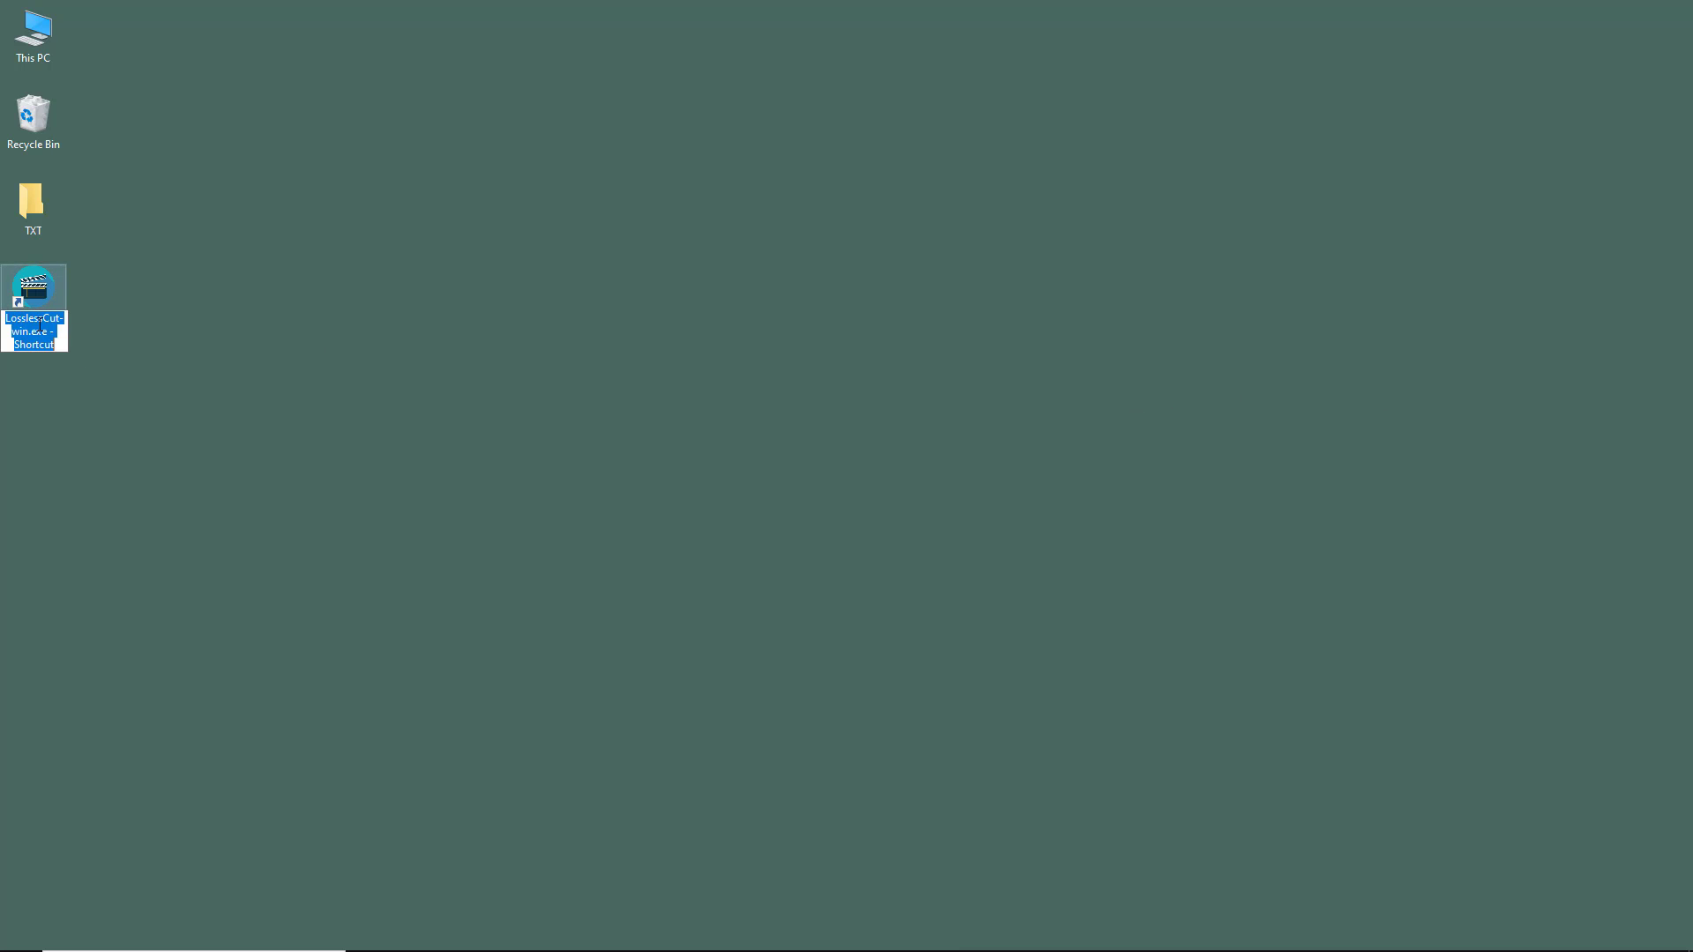
left_click_drag(56, 319, 97, 334)
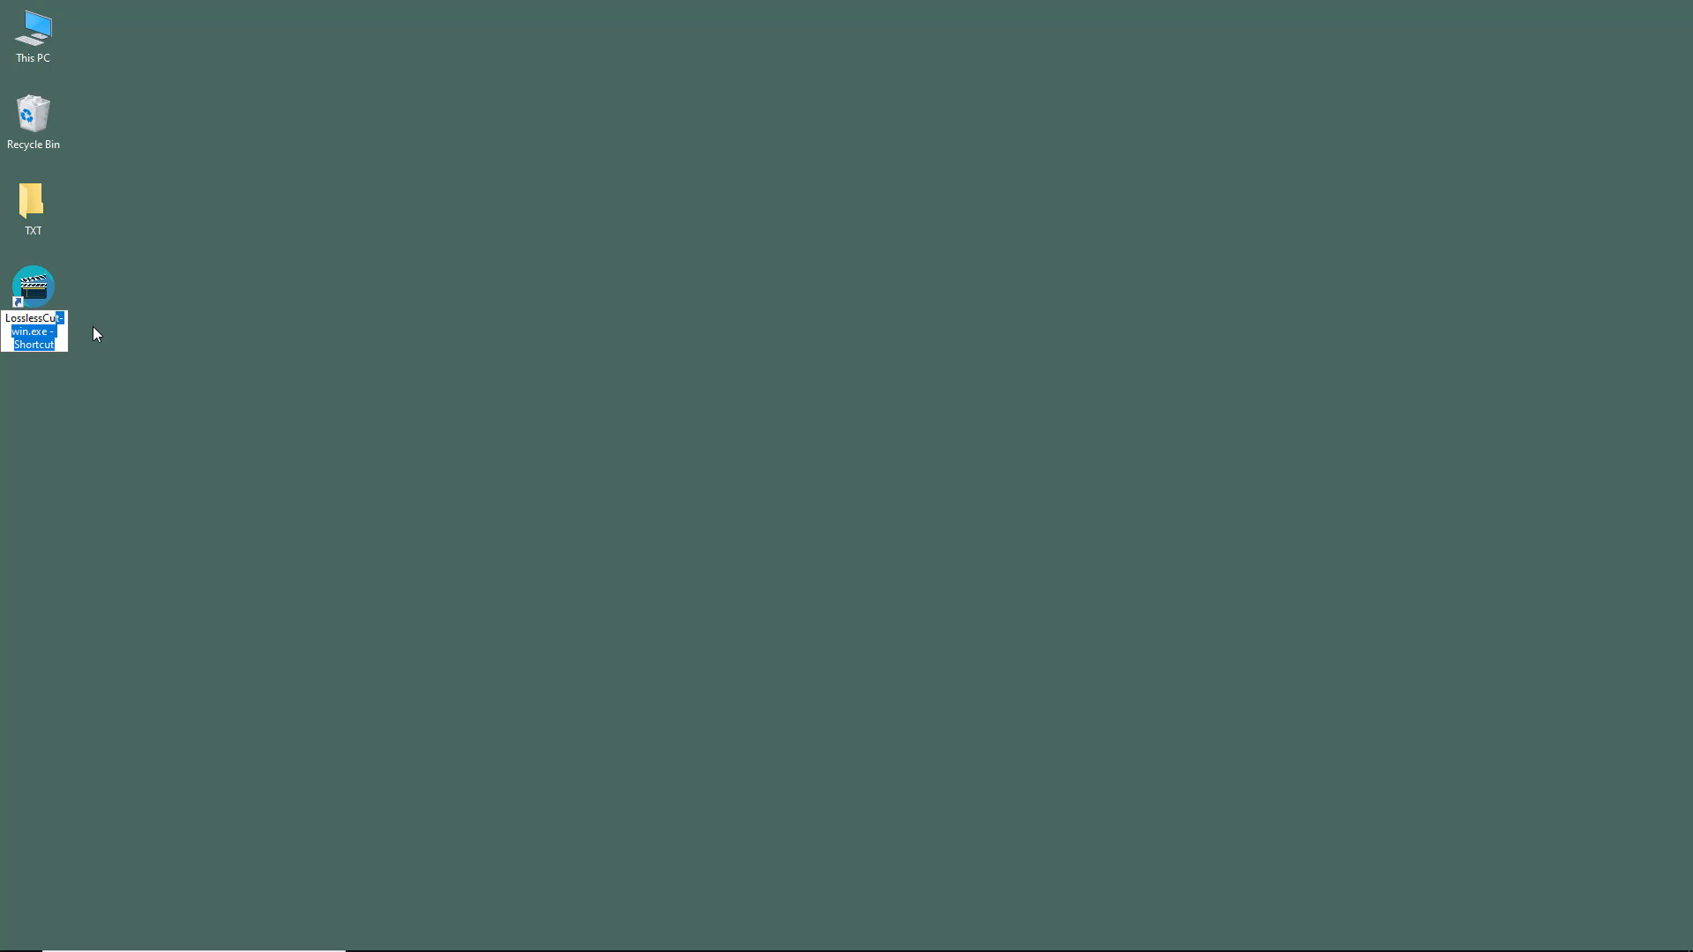
type("t")
key("Return")
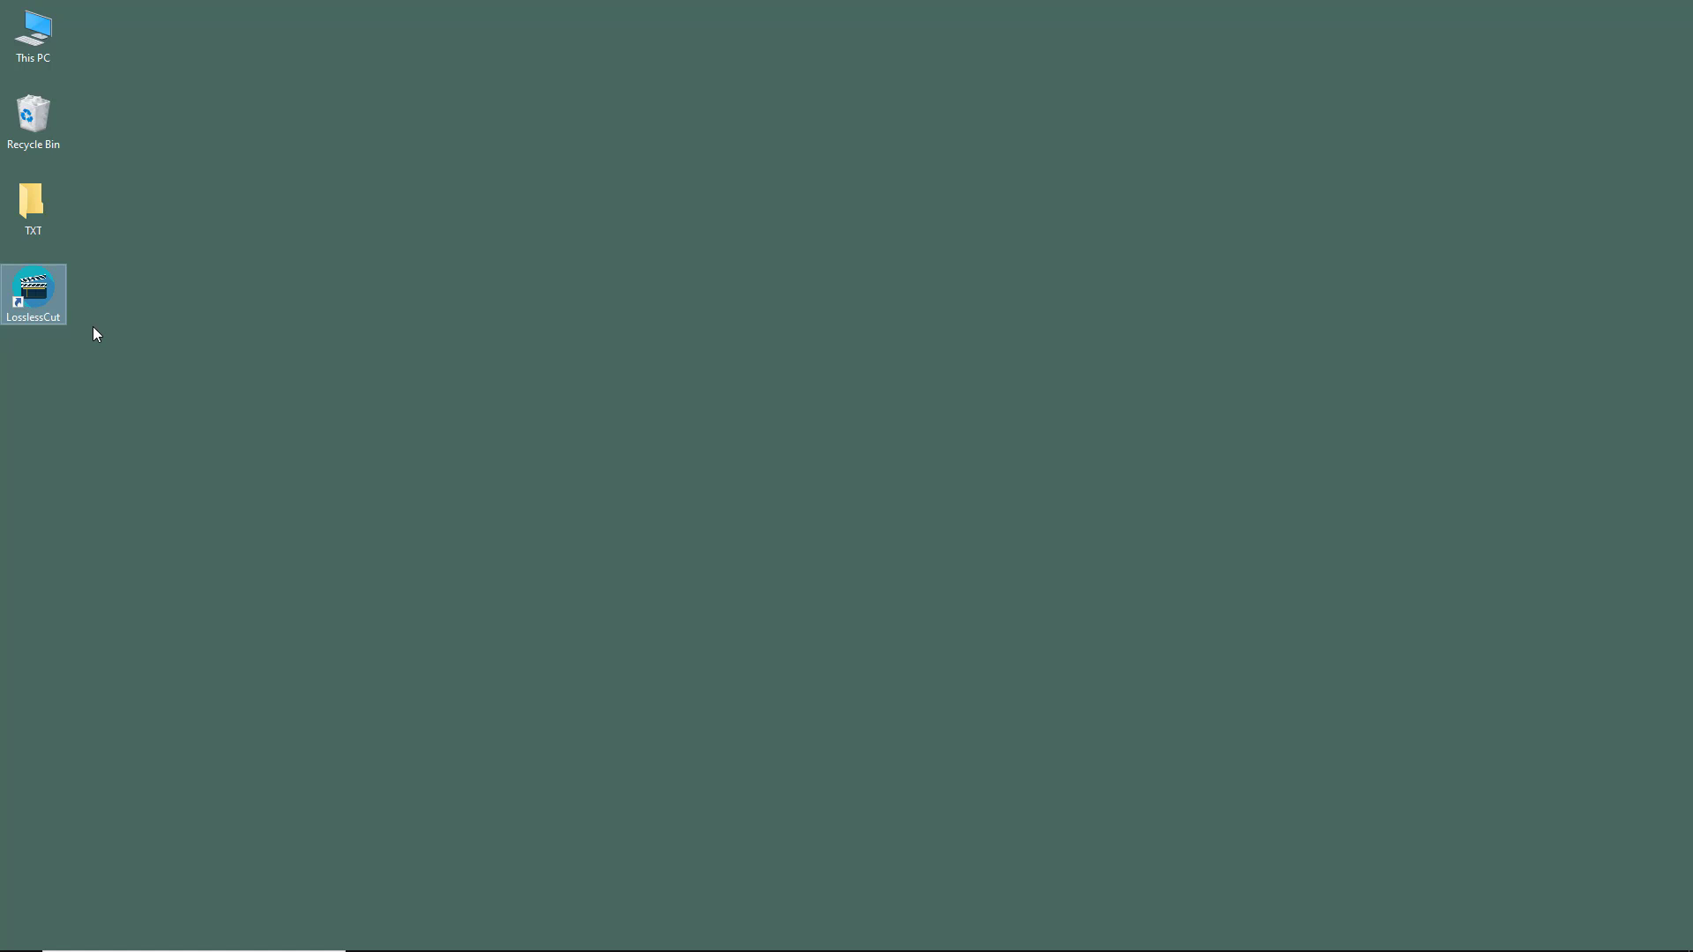
Pin the LosslessCut shortcut to Start, check its new tile, then pin it to the taskbar
right_click(27, 298)
key("Escape")
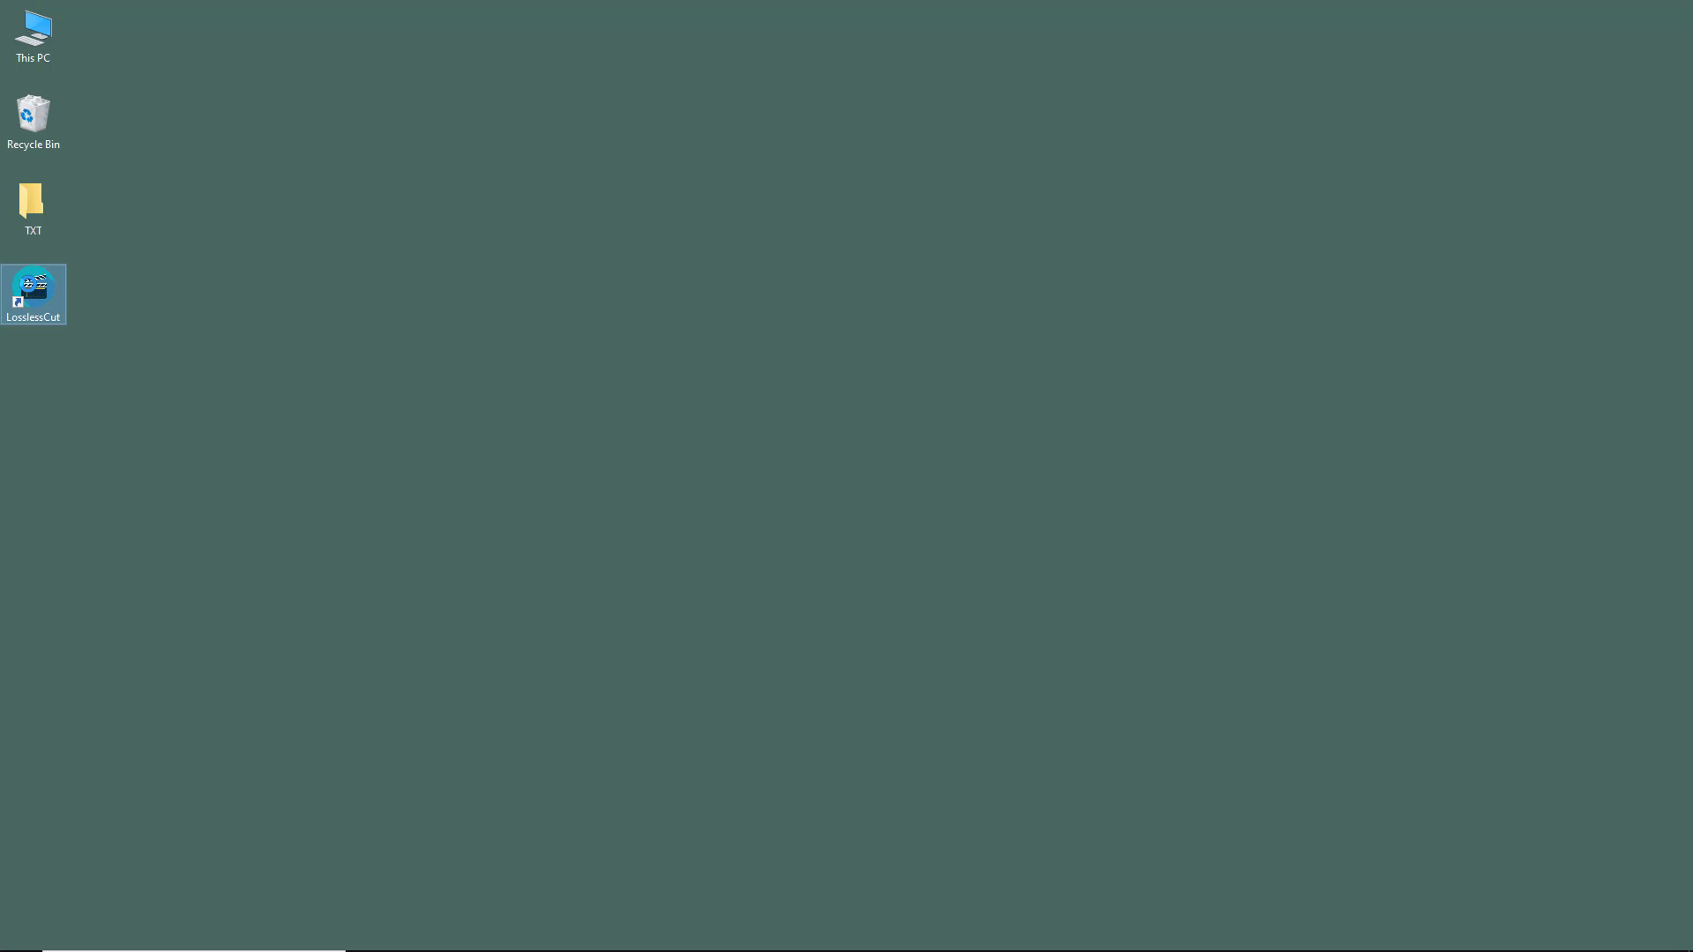
right_click(28, 285)
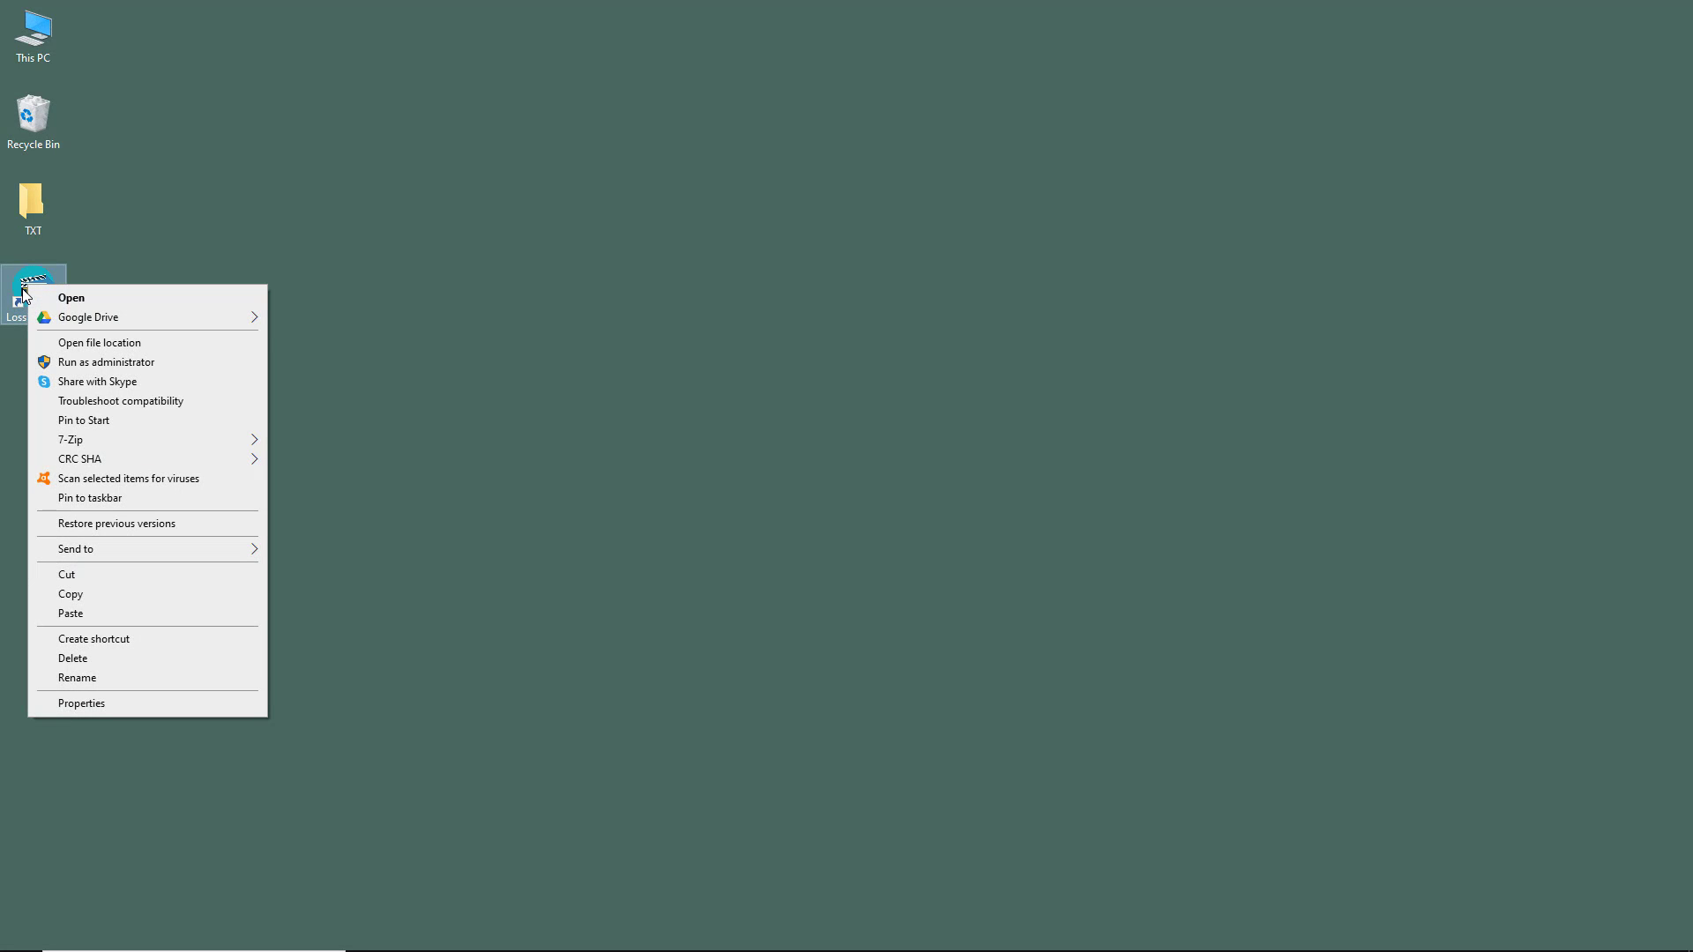
left_click(86, 421)
left_click(21, 934)
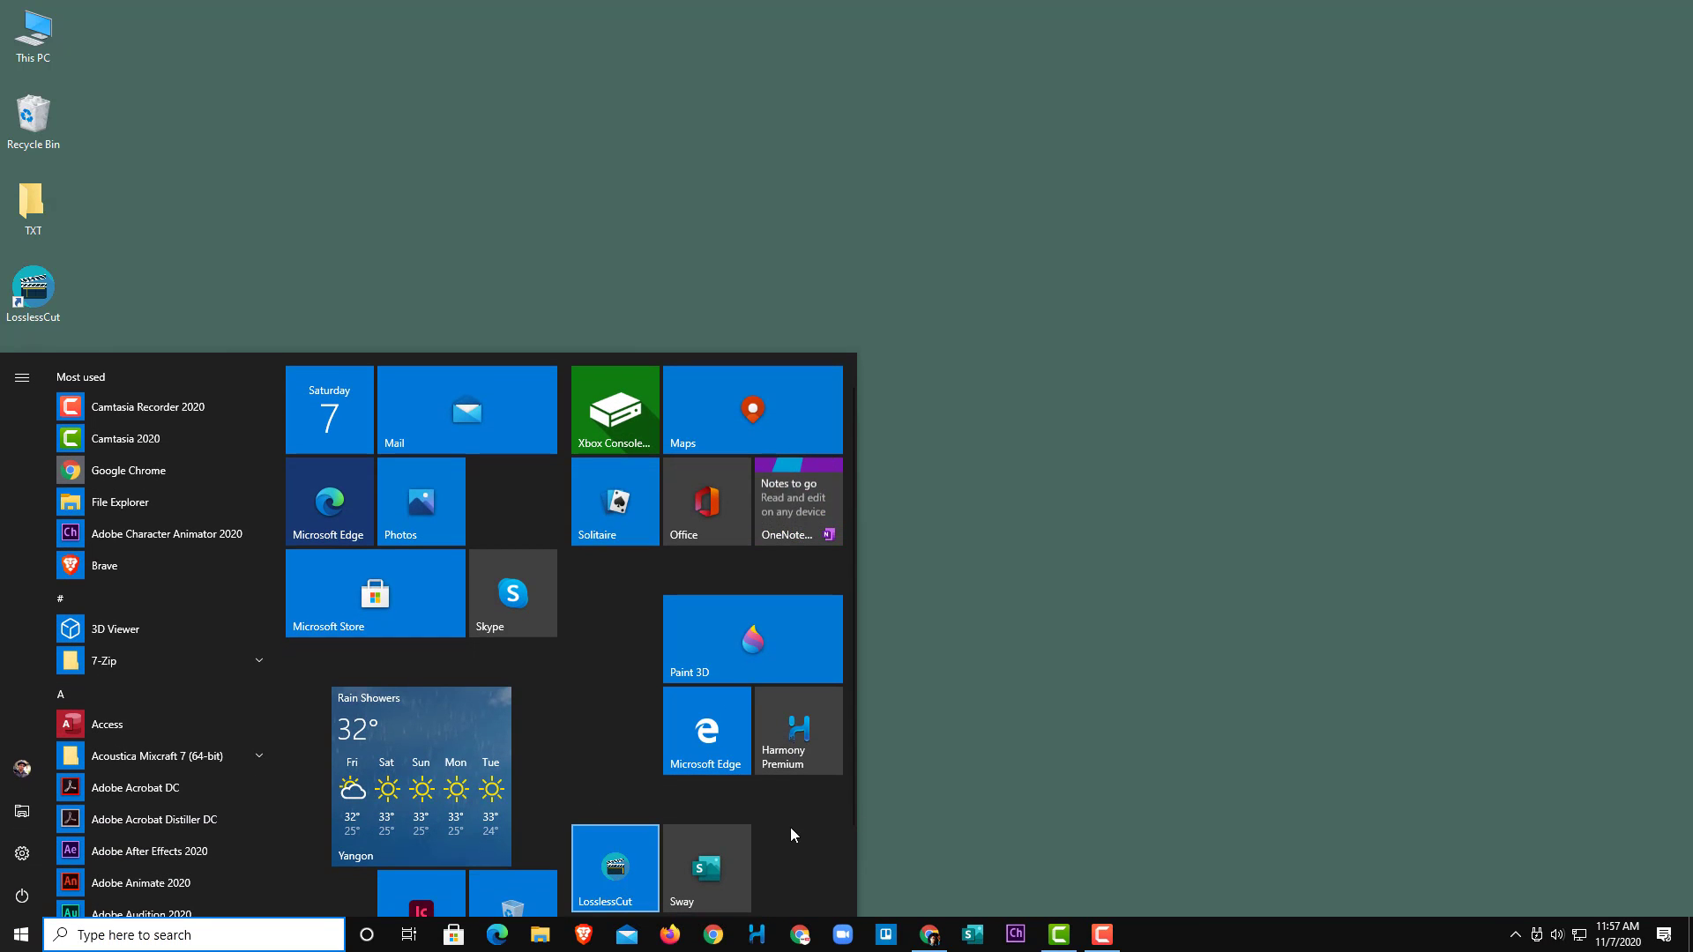
left_click(925, 784)
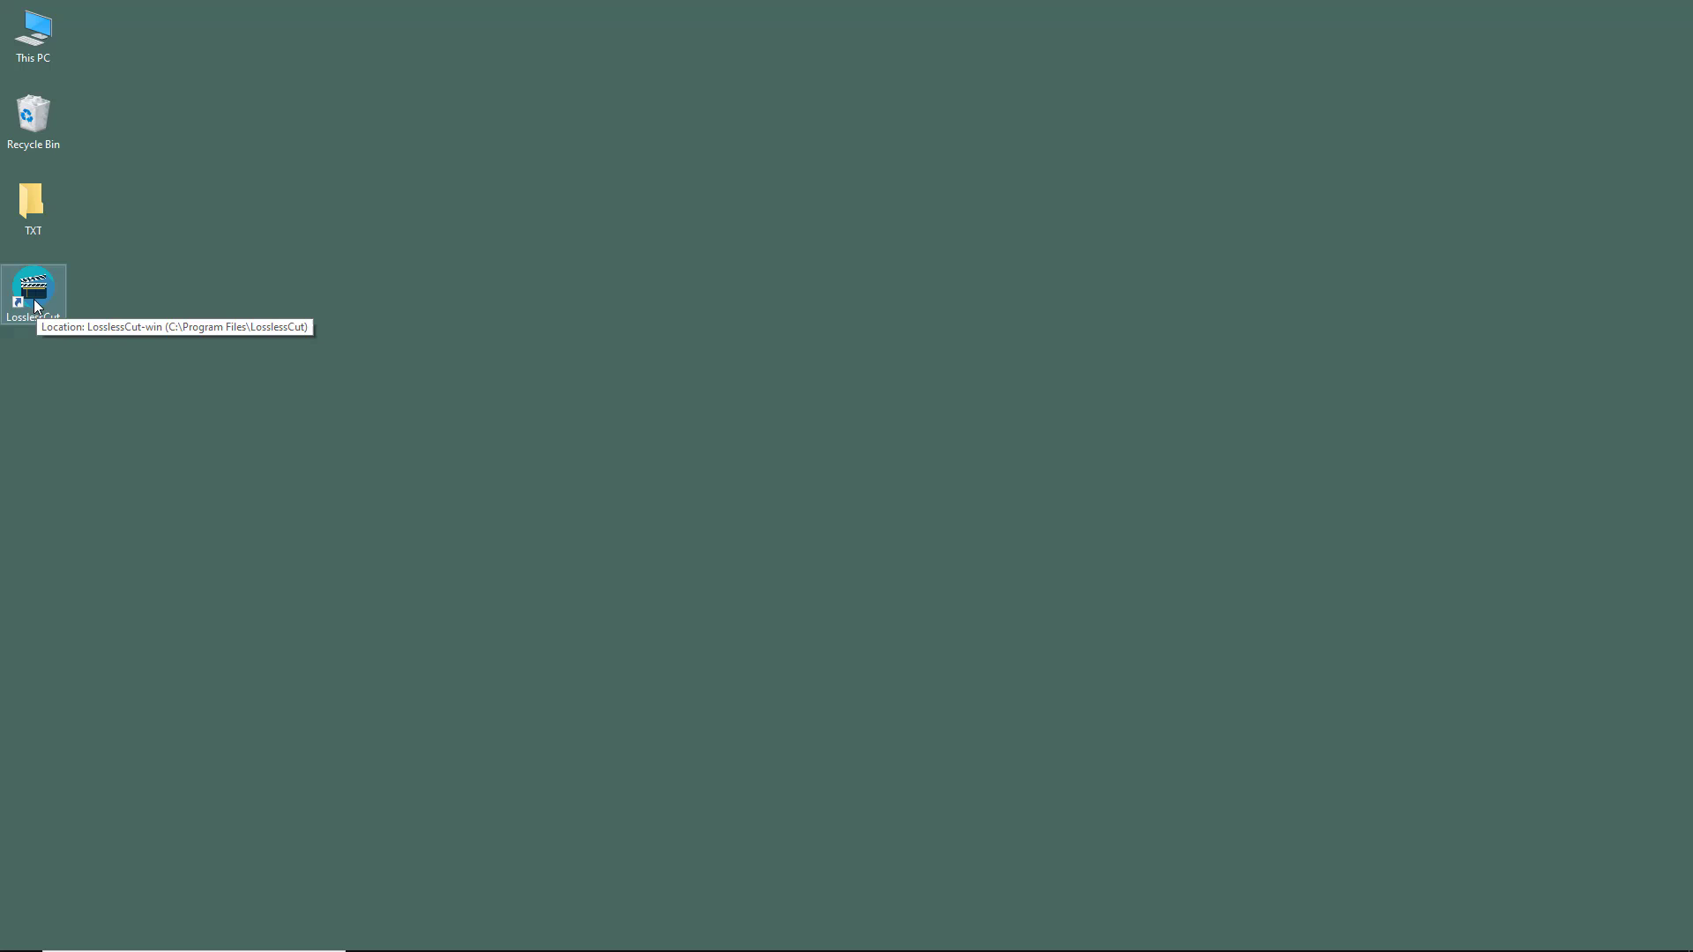
left_click_drag(35, 300, 1163, 944)
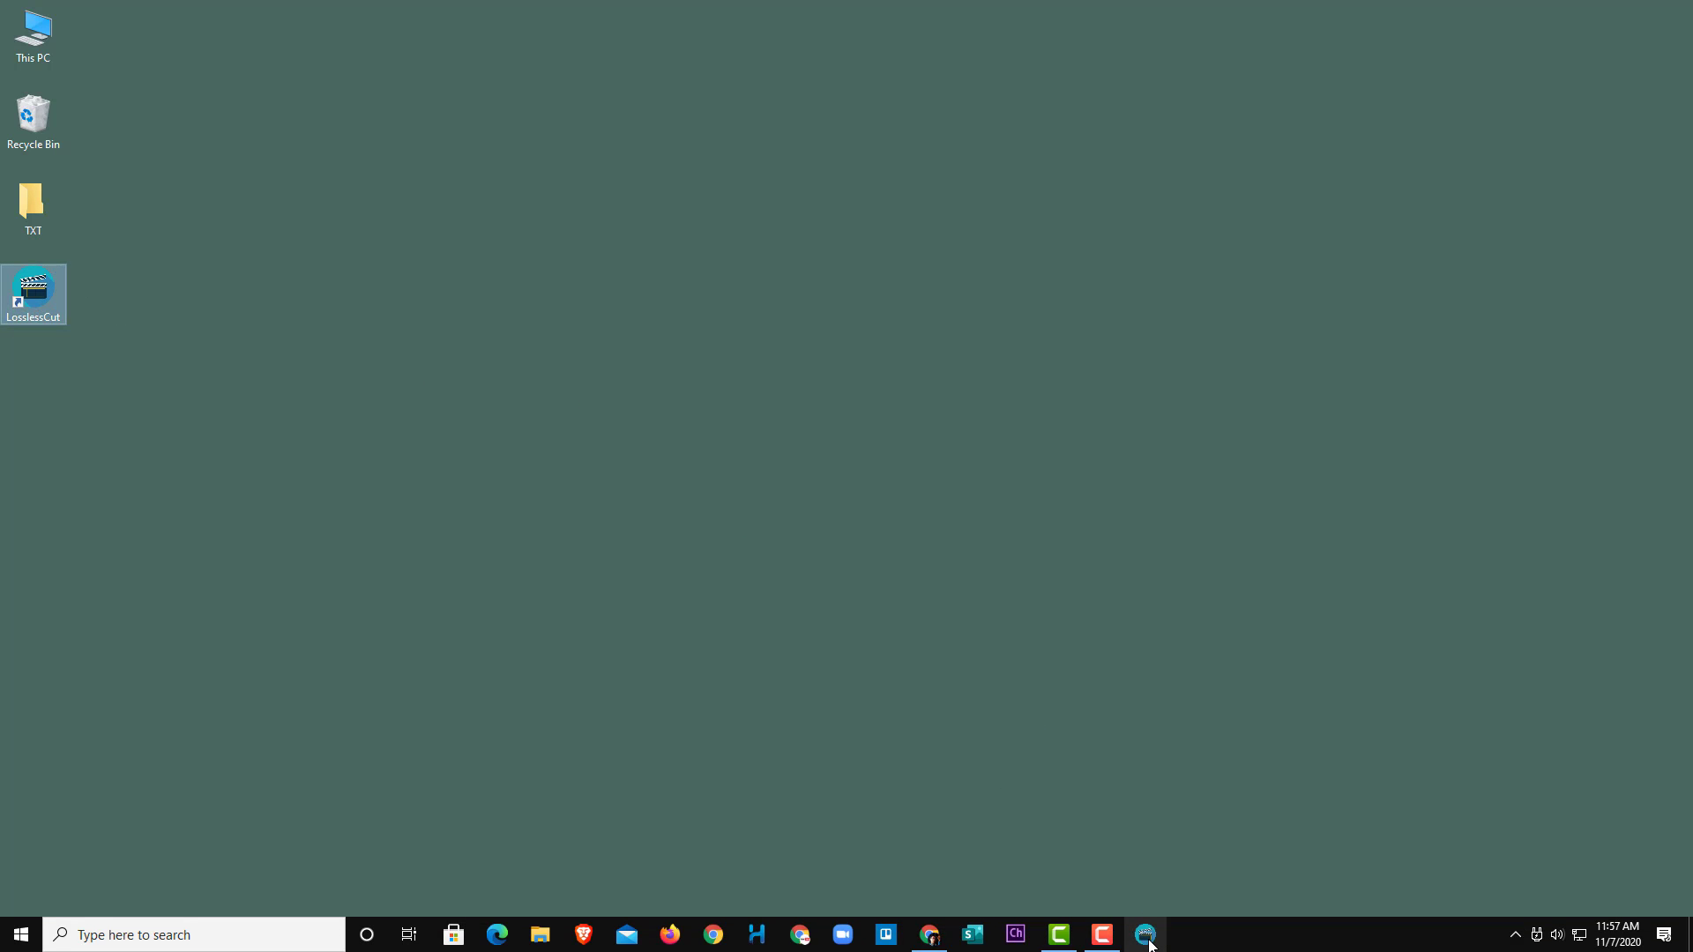
left_click(733, 569)
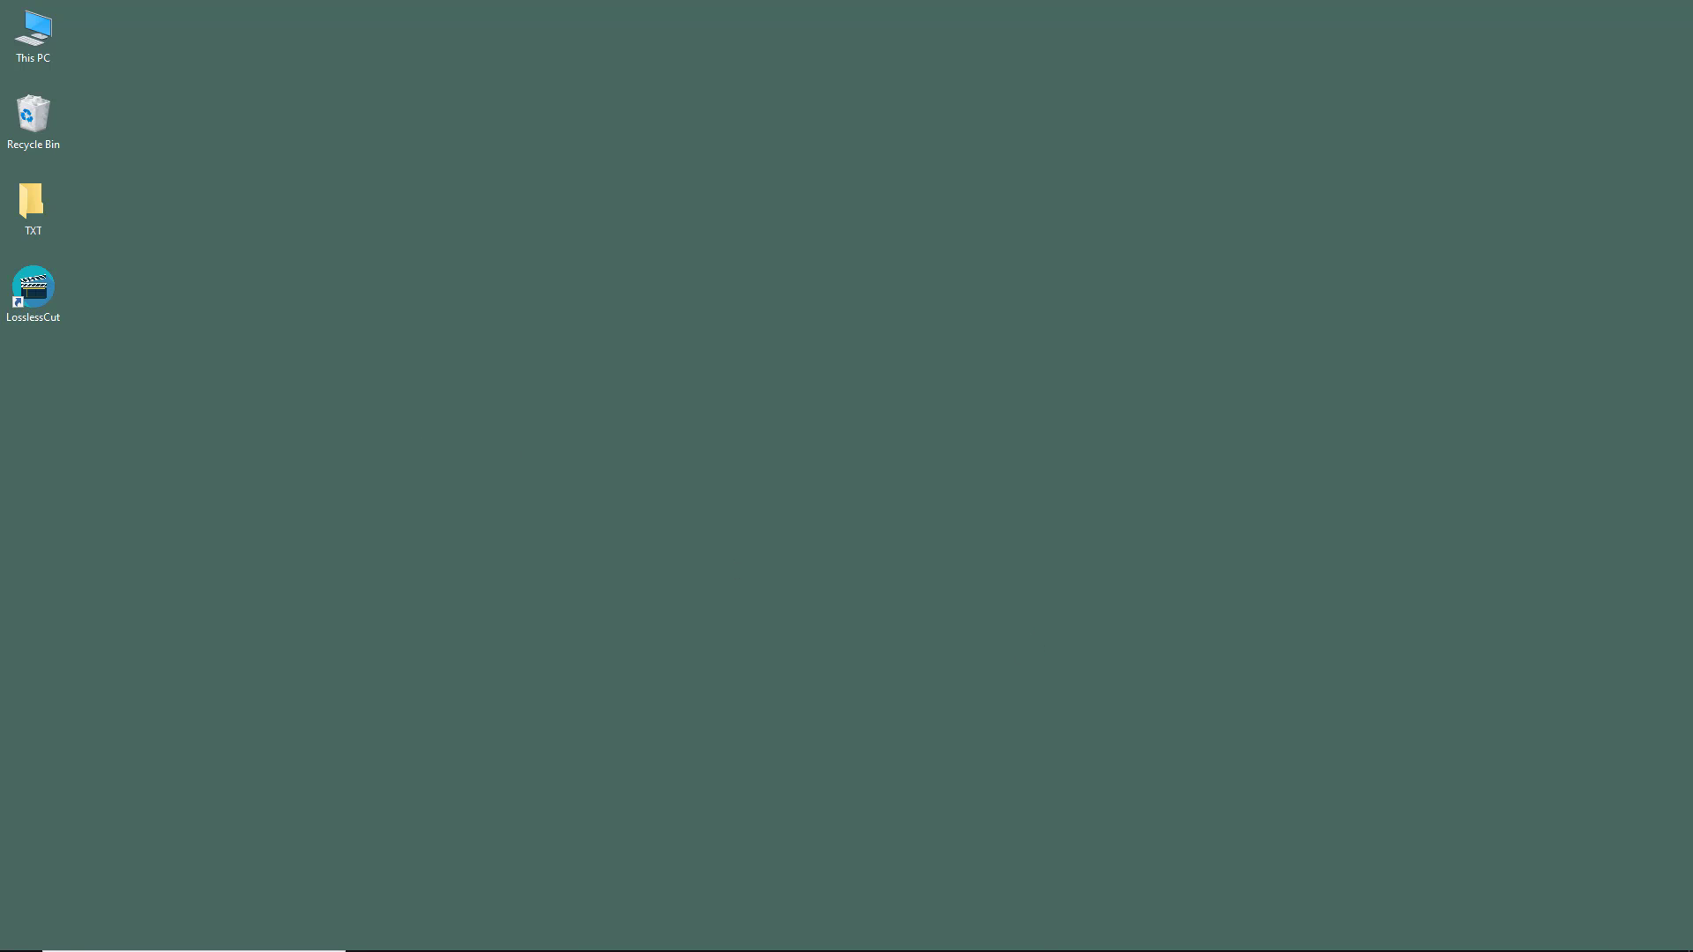